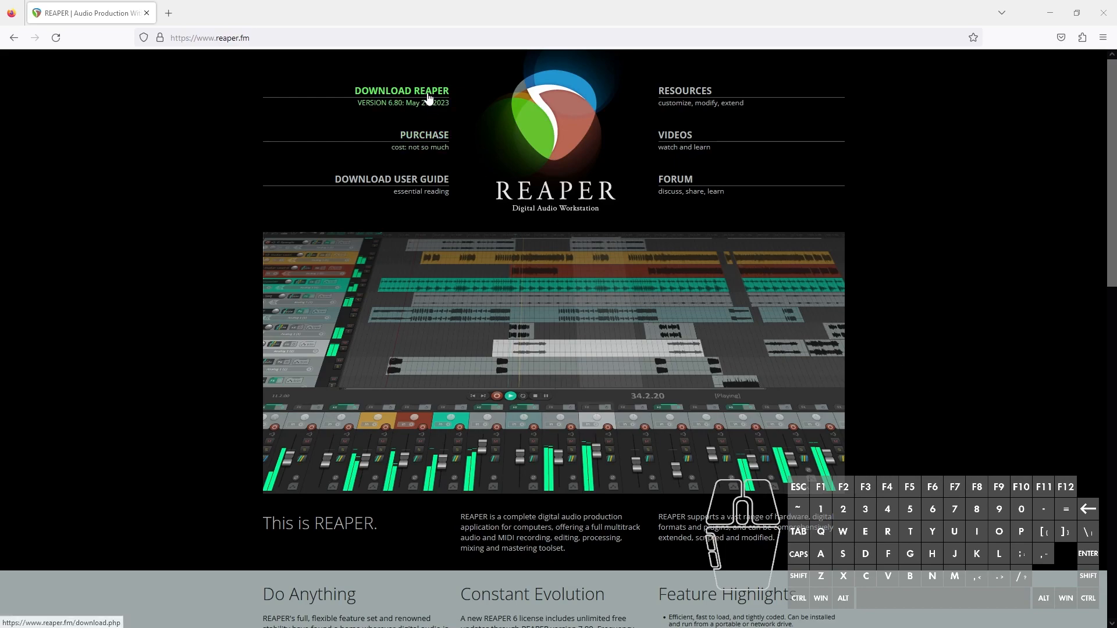
# Step: Open the REAPER download page from the reaper.fm website
pyautogui.click(406, 94)
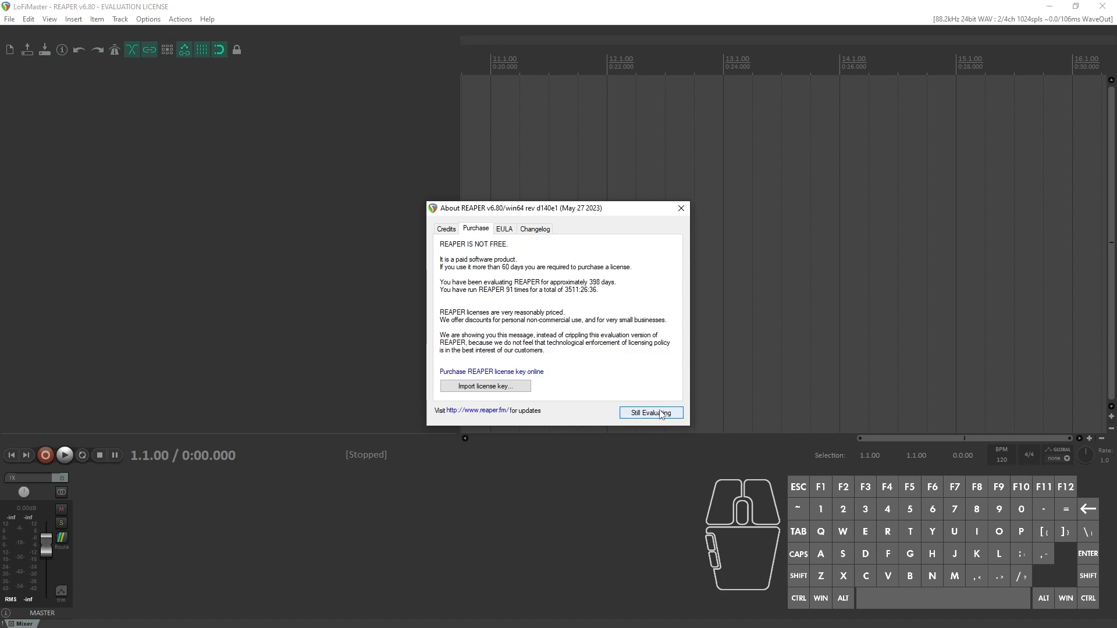
# Step: Switch to REAPER and dismiss the evaluation licence notice
pyautogui.click(660, 413)
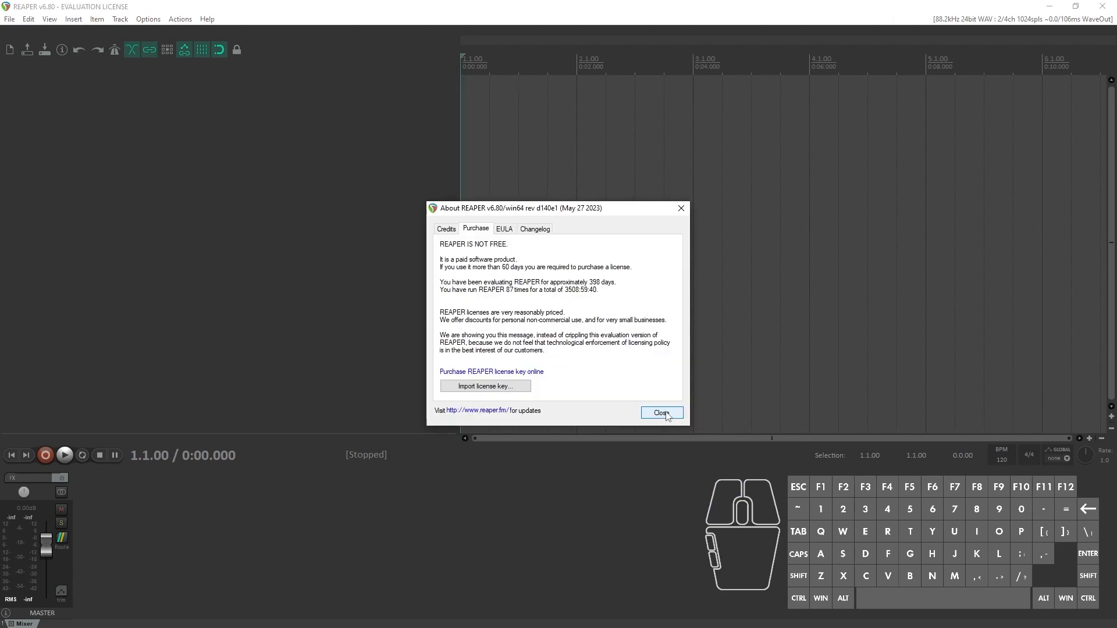
pyautogui.click(663, 413)
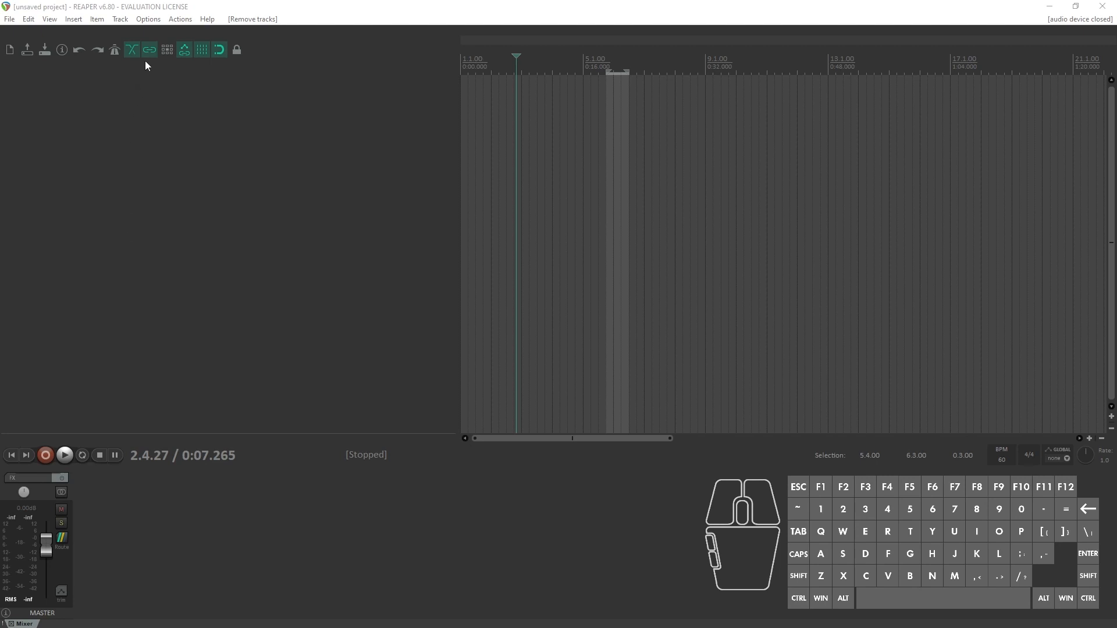
# Step: Open the audio device preferences and choose WaveOut as the audio system
pyautogui.click(148, 19)
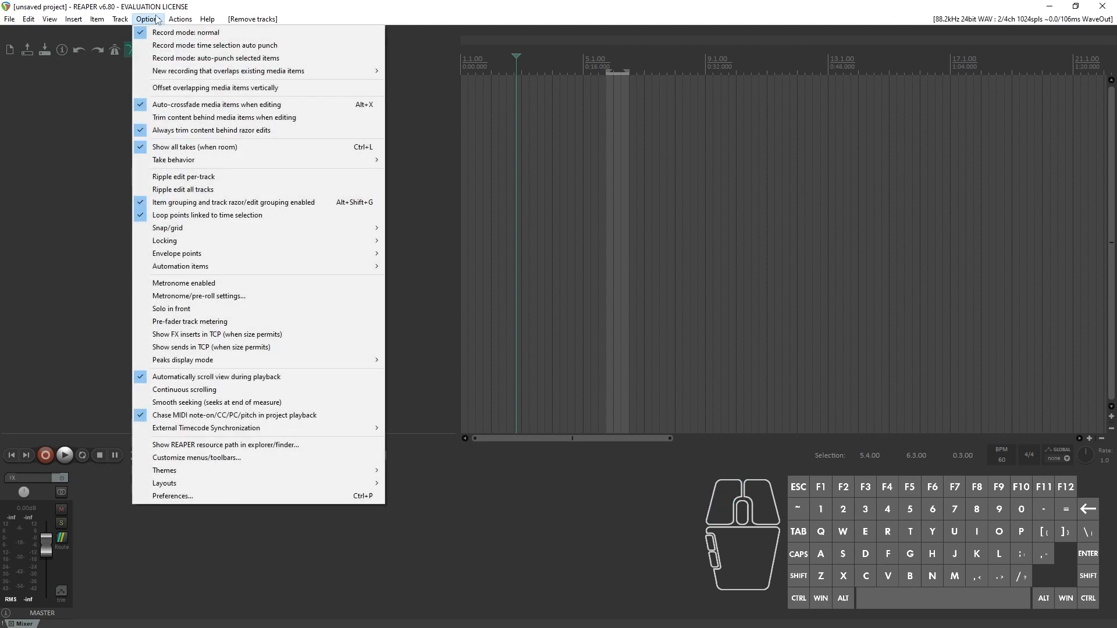
pyautogui.click(260, 497)
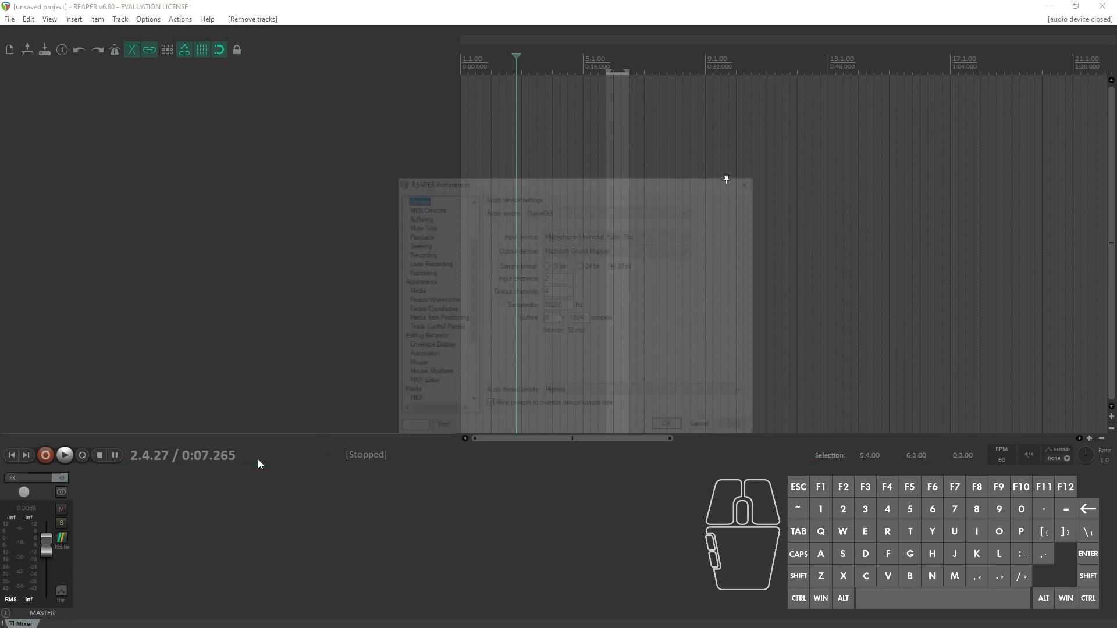
pyautogui.scroll(3, 415, 254)
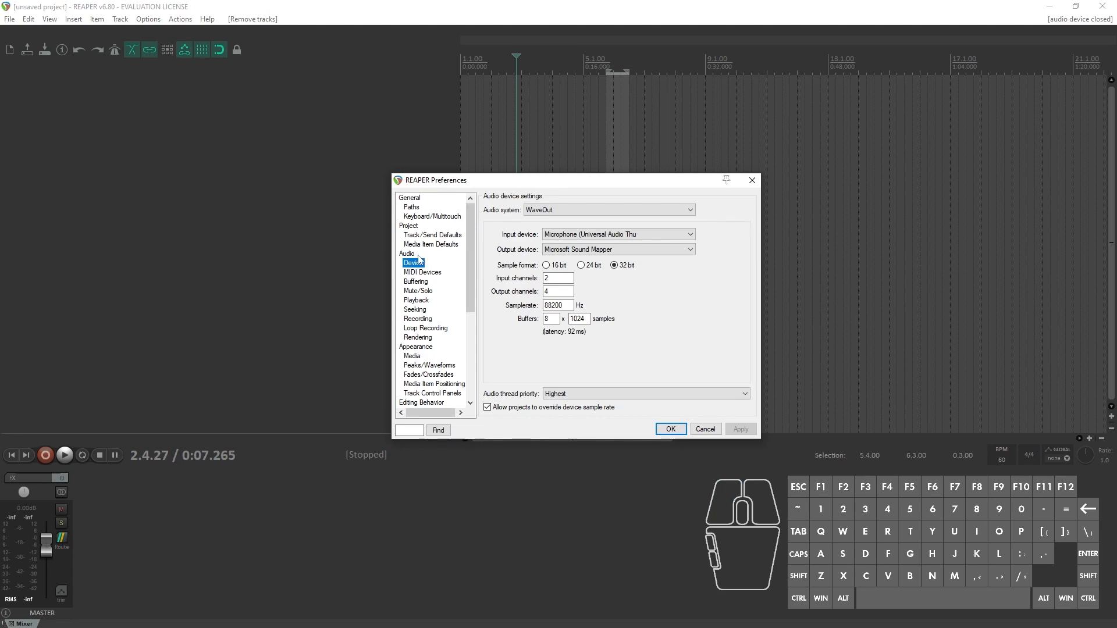
pyautogui.click(539, 213)
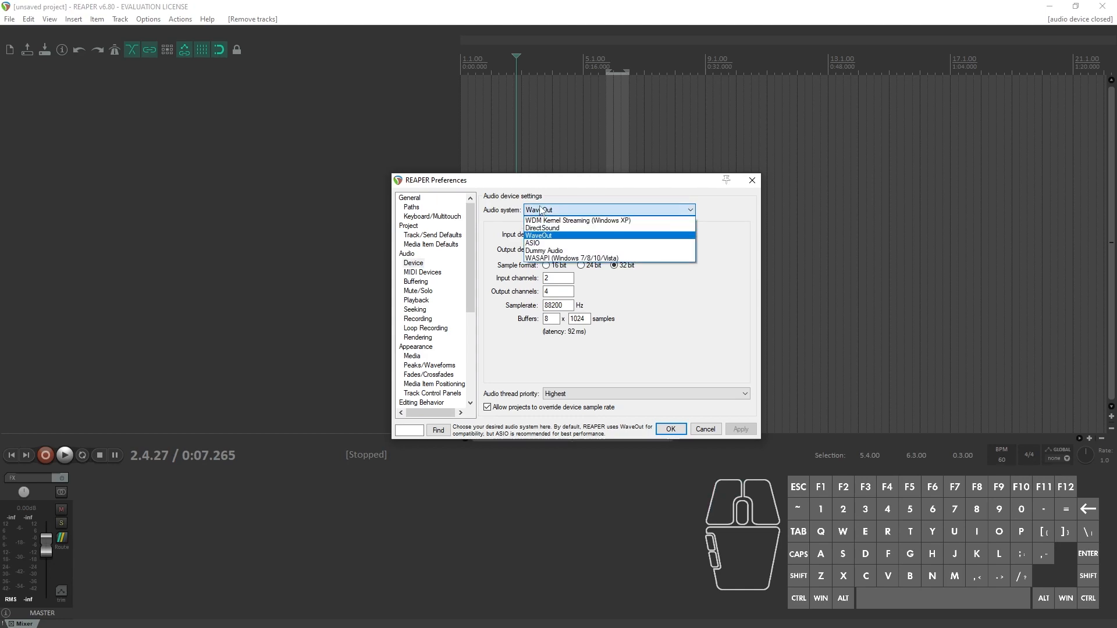
pyautogui.click(569, 237)
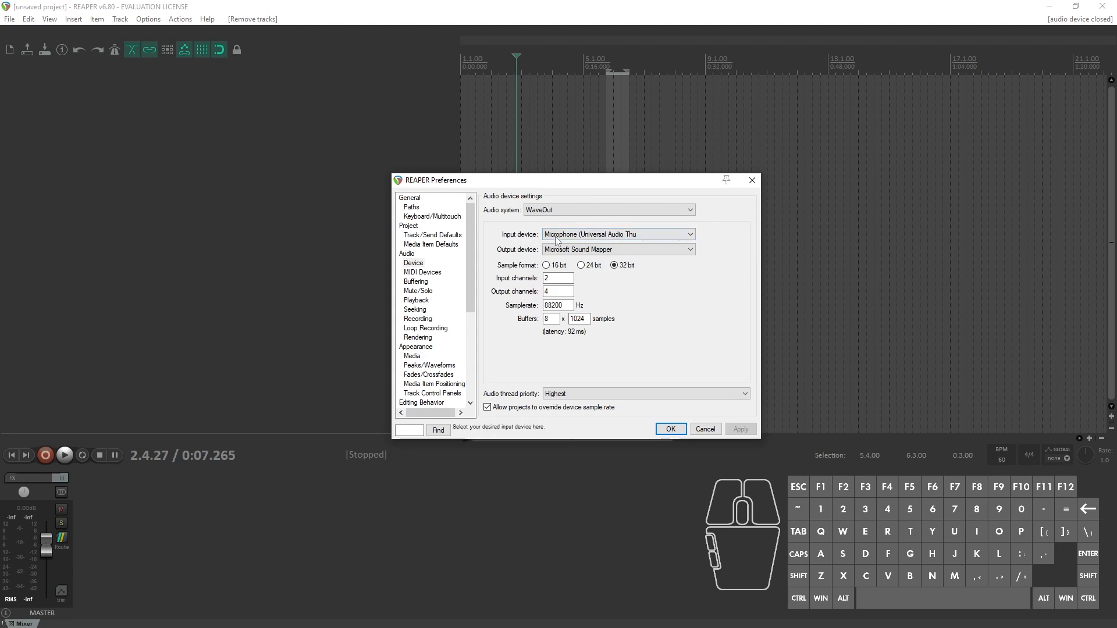
# Step: Keep the Universal Audio microphone as input device, set the output device to the Universal Audio speakers, and save the preferences
pyautogui.click(575, 236)
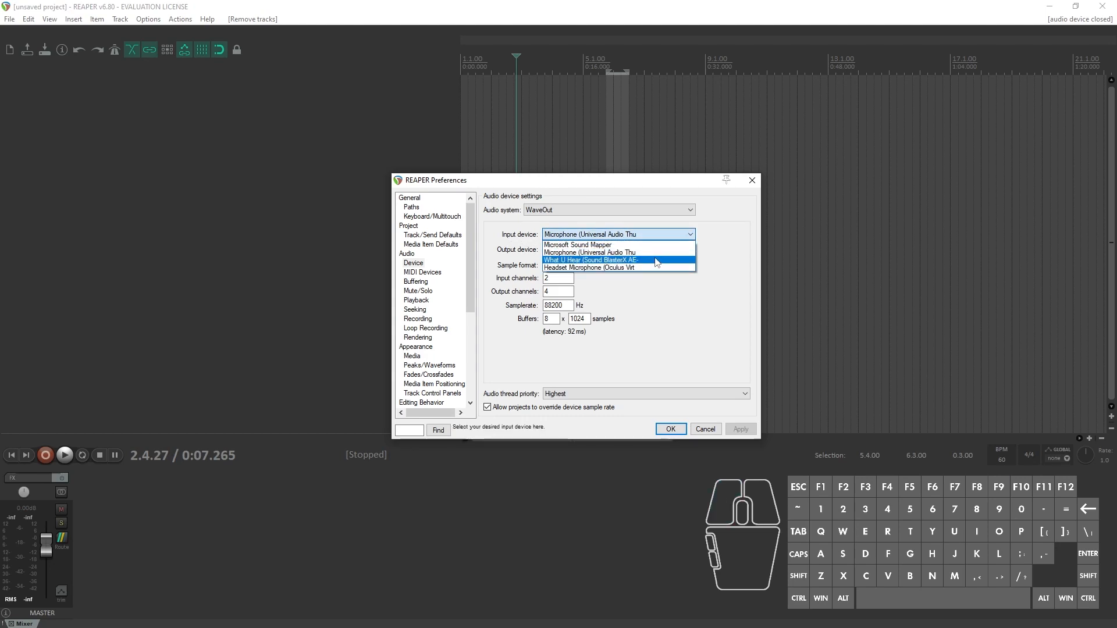
pyautogui.click(712, 250)
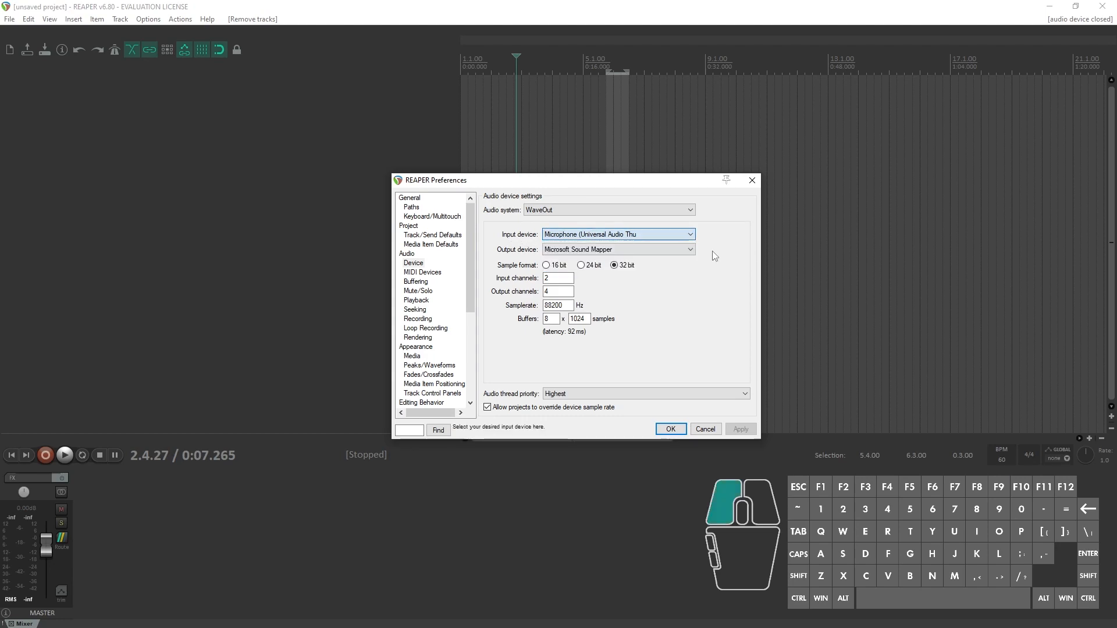
pyautogui.click(682, 250)
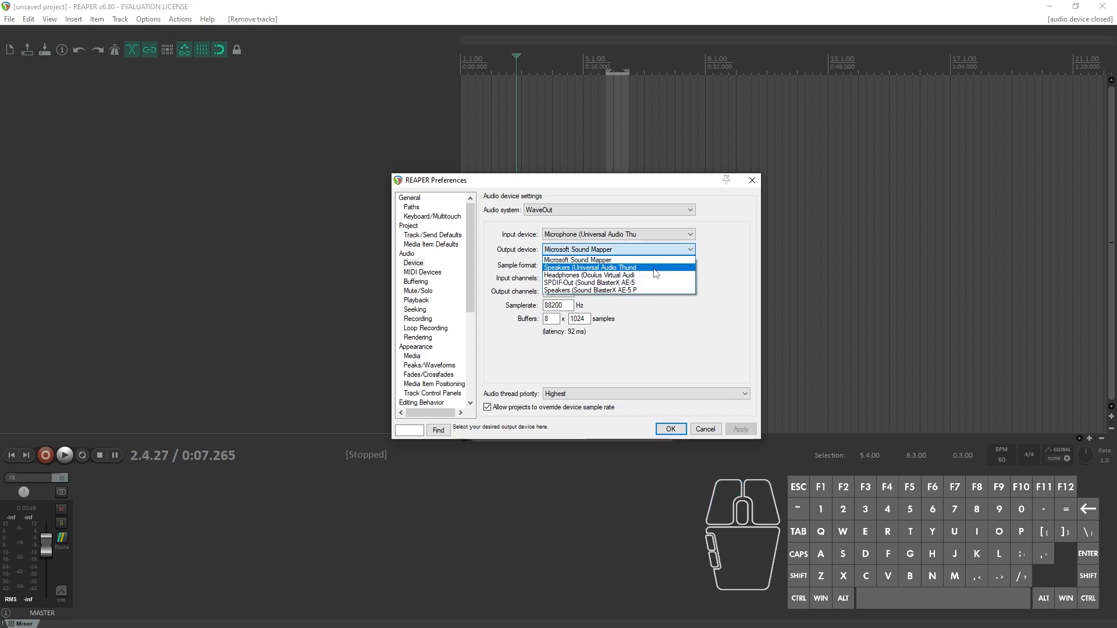
pyautogui.click(655, 269)
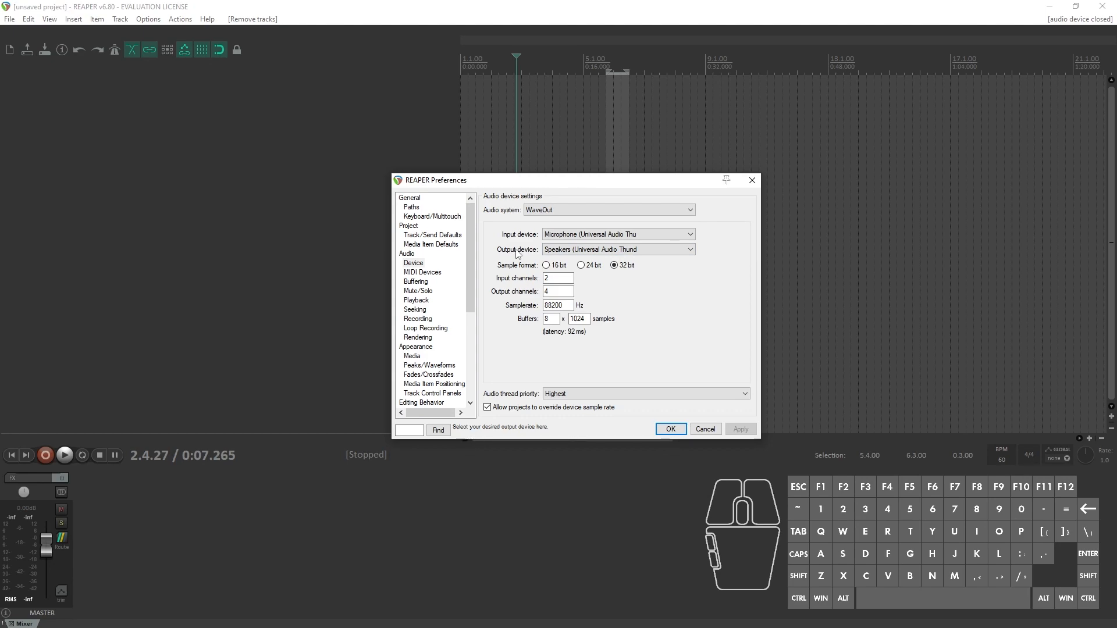
pyautogui.moveTo(679, 426); pyautogui.dragTo(745, 426)
pyautogui.click(671, 429)
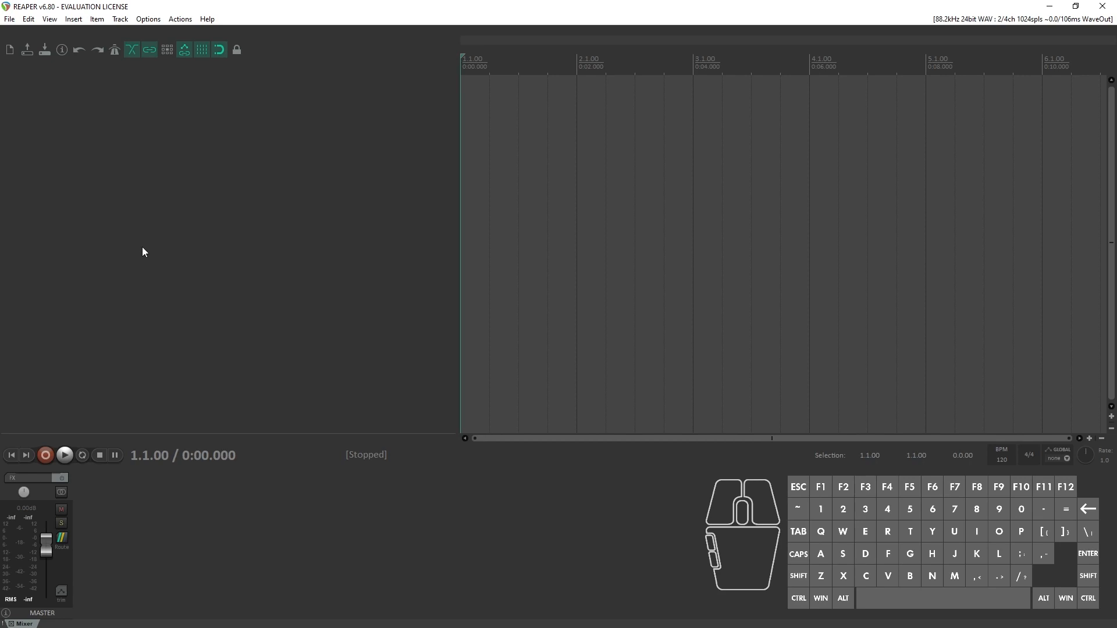
# Step: Add five empty tracks to the project
pyautogui.doubleClick(198, 238)
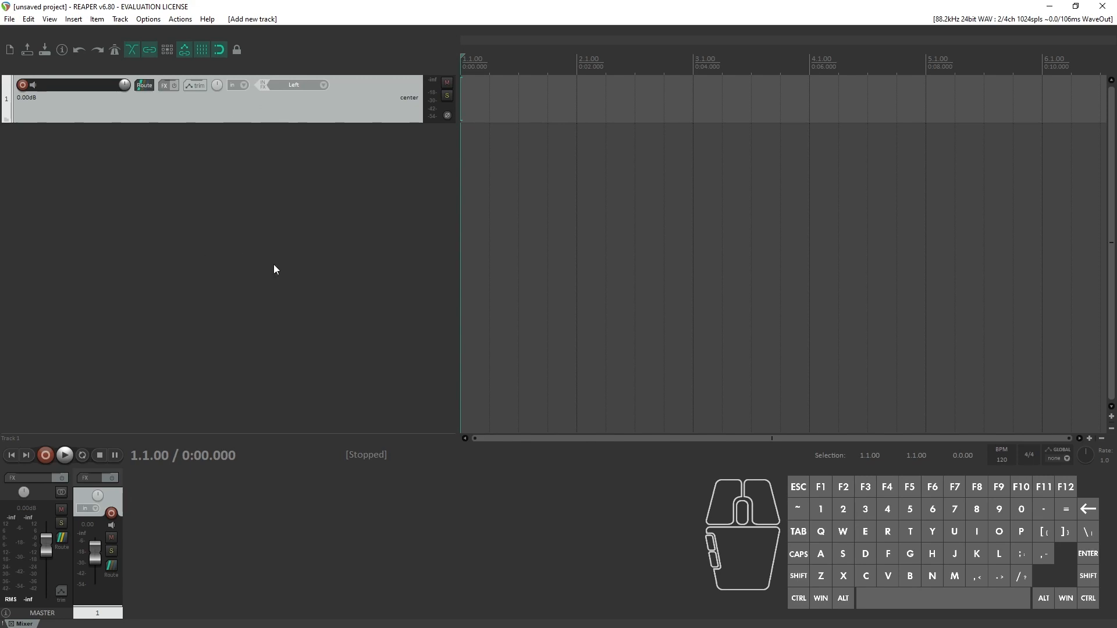
pyautogui.doubleClick(276, 331)
pyautogui.doubleClick(275, 330)
pyautogui.doubleClick(279, 342)
pyautogui.doubleClick(279, 342)
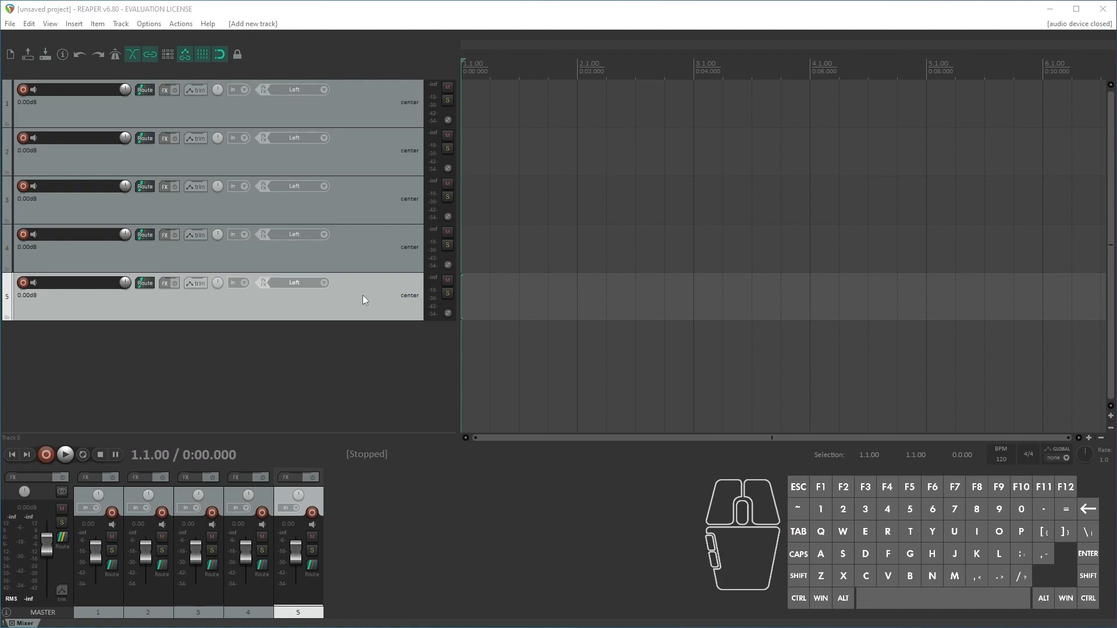
# Step: Delete all the empty tracks from the project
pyautogui.click(363, 296)
pyautogui.press('Delete')
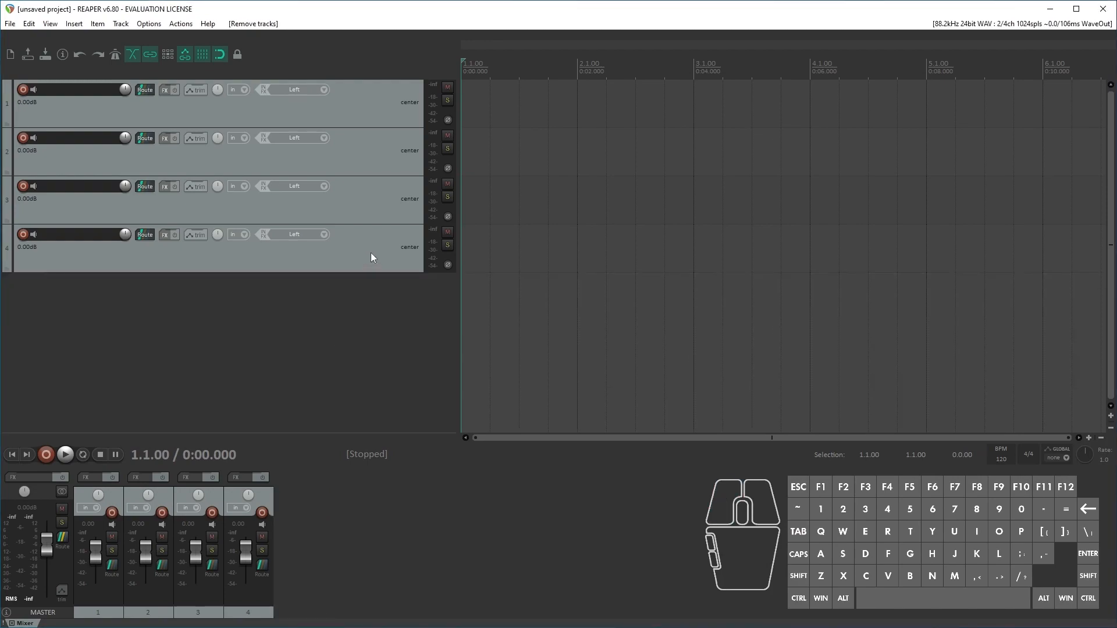
pyautogui.click(371, 252)
pyautogui.press('Delete')
pyautogui.click(363, 193)
pyautogui.press('Delete')
pyautogui.click(364, 156)
pyautogui.press('Delete')
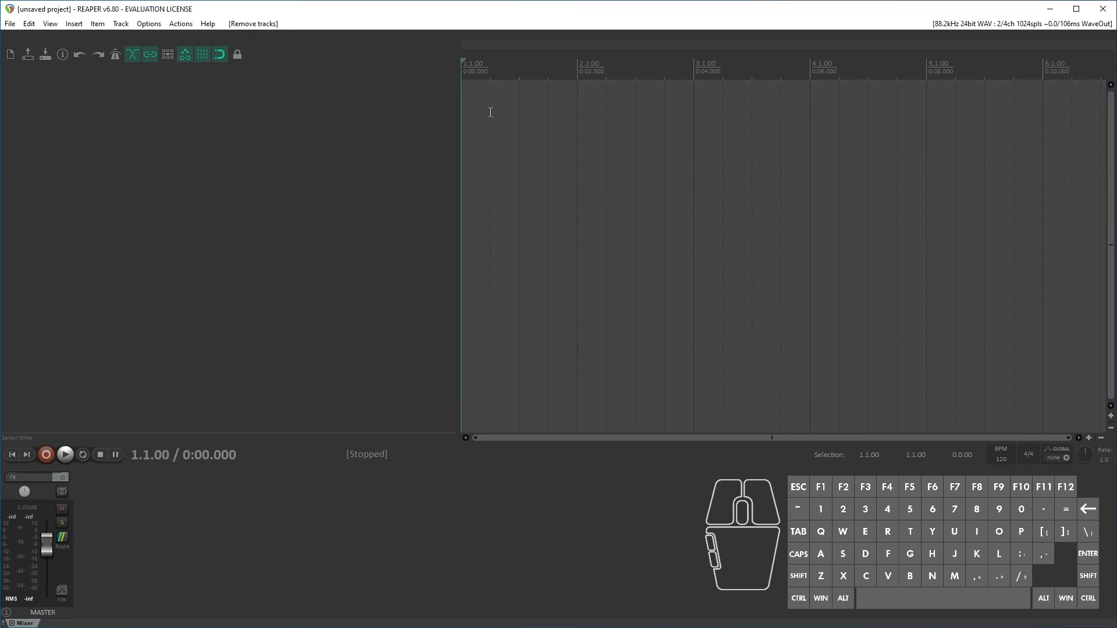
# Step: Import the desktop file 01- Getting Started Reaper - Lofi.wav onto a new track starting at measure 1
pyautogui.moveTo(1113, 196); pyautogui.dragTo(1026, 195)
pyautogui.moveTo(1084, 45); pyautogui.dragTo(404, 157)
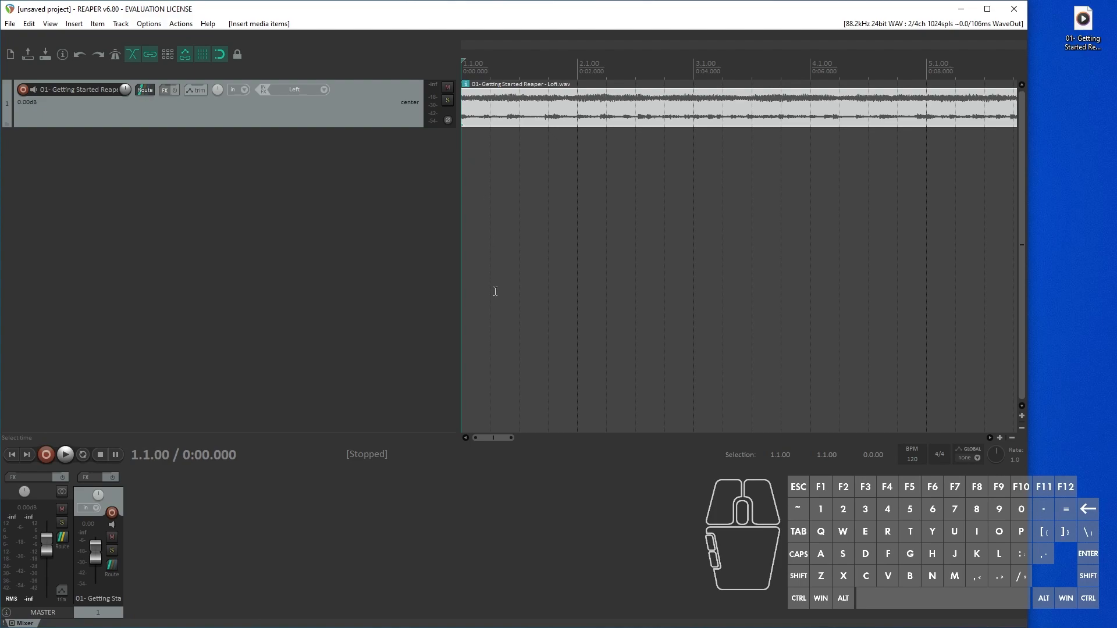
pyautogui.moveTo(514, 437); pyautogui.dragTo(733, 437)
pyautogui.click(987, 9)
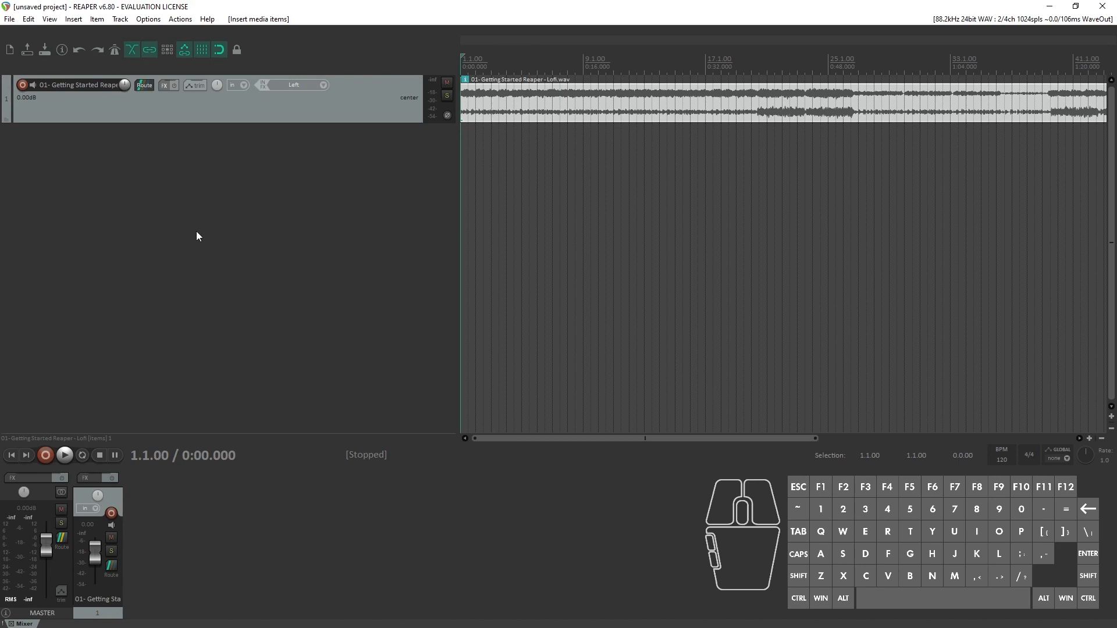
# Step: Select the Default theme for the interface
pyautogui.click(148, 19)
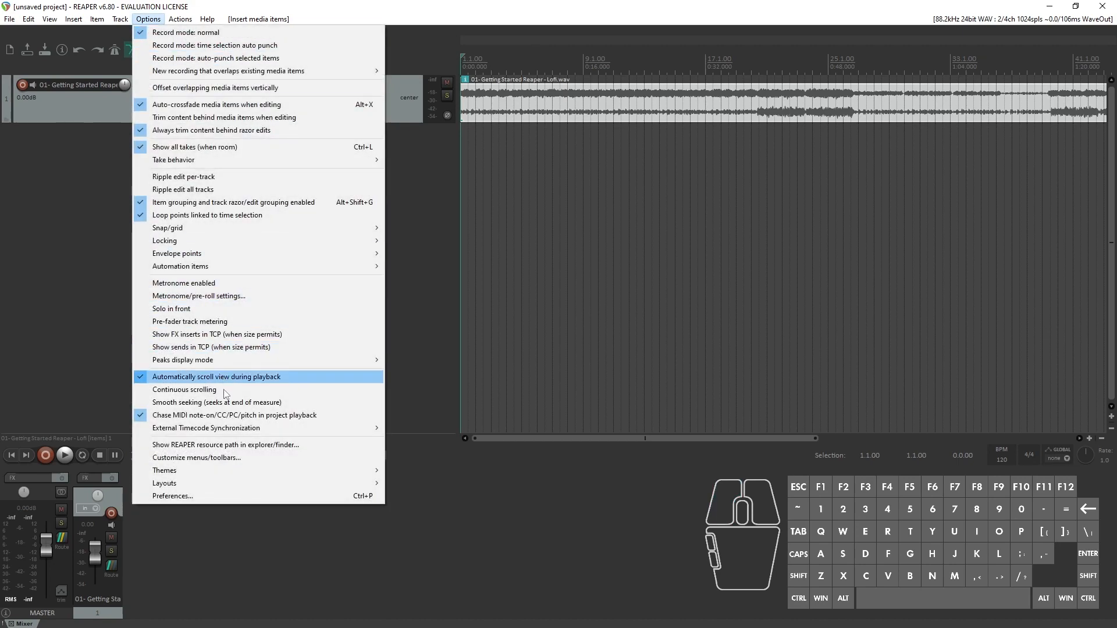
pyautogui.moveTo(253, 475)
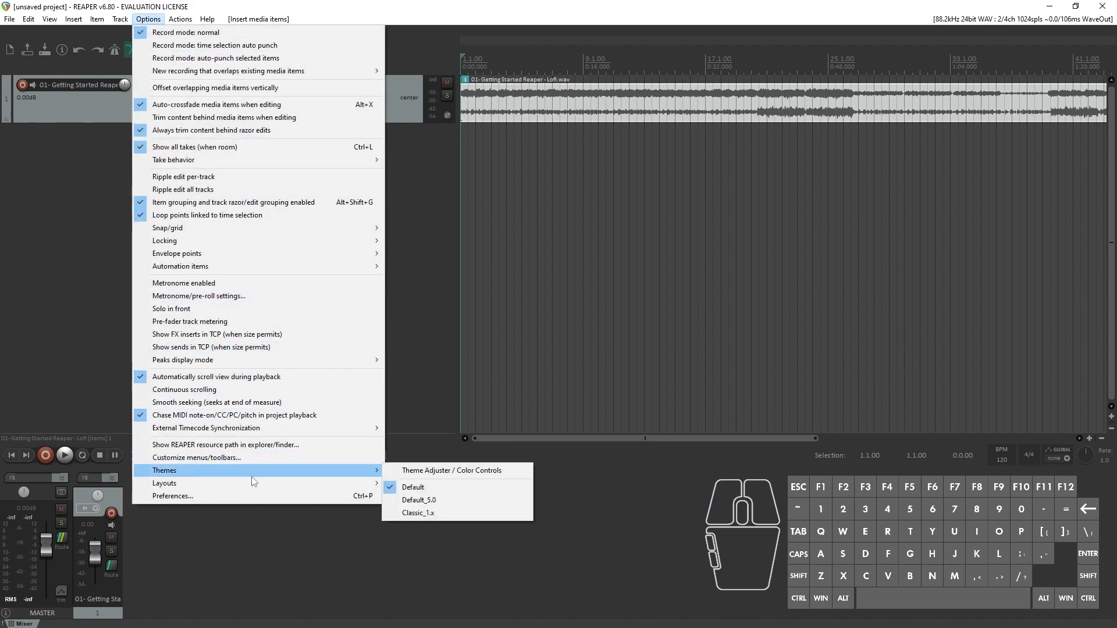
pyautogui.click(442, 488)
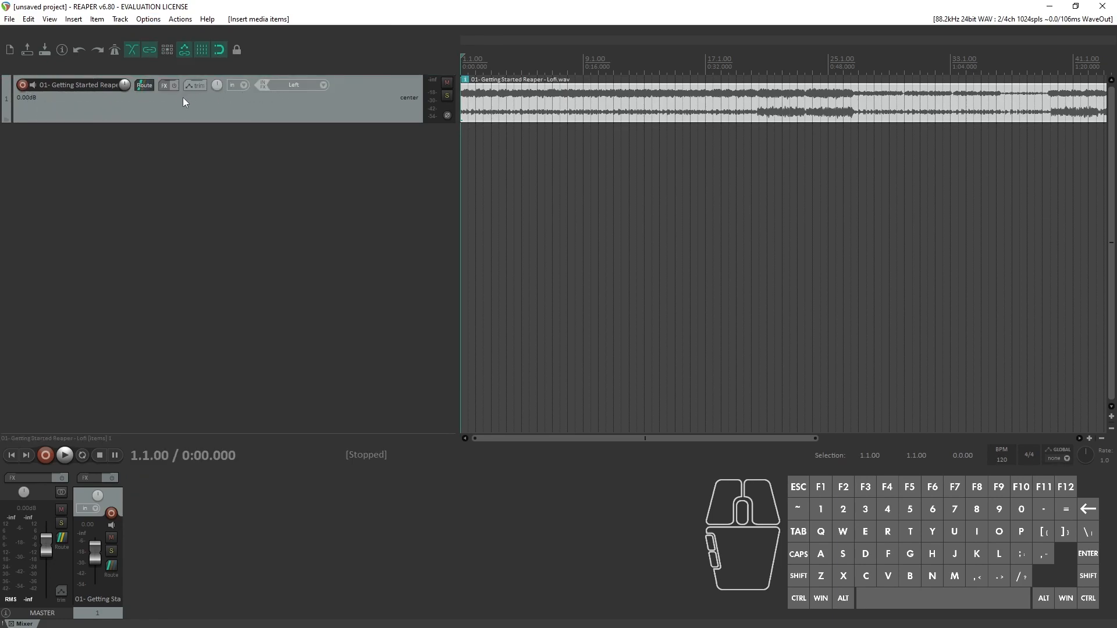
# Step: Arm and disarm track 1 for recording, and open its name for editing without changing it
pyautogui.click(22, 85)
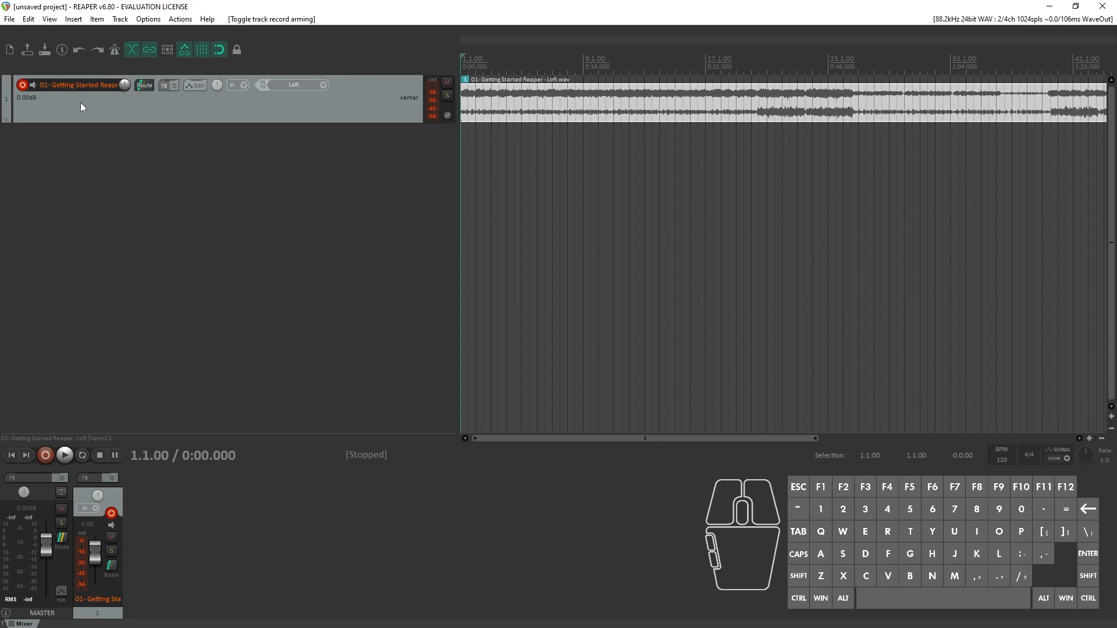
pyautogui.click(22, 87)
pyautogui.click(66, 86)
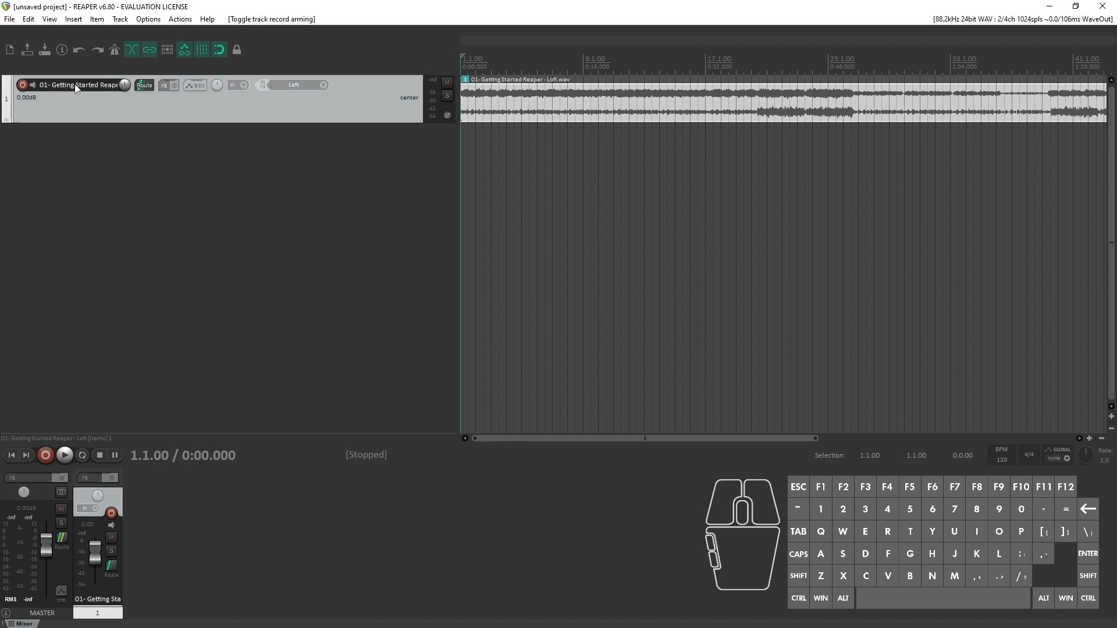
pyautogui.doubleClick(75, 86)
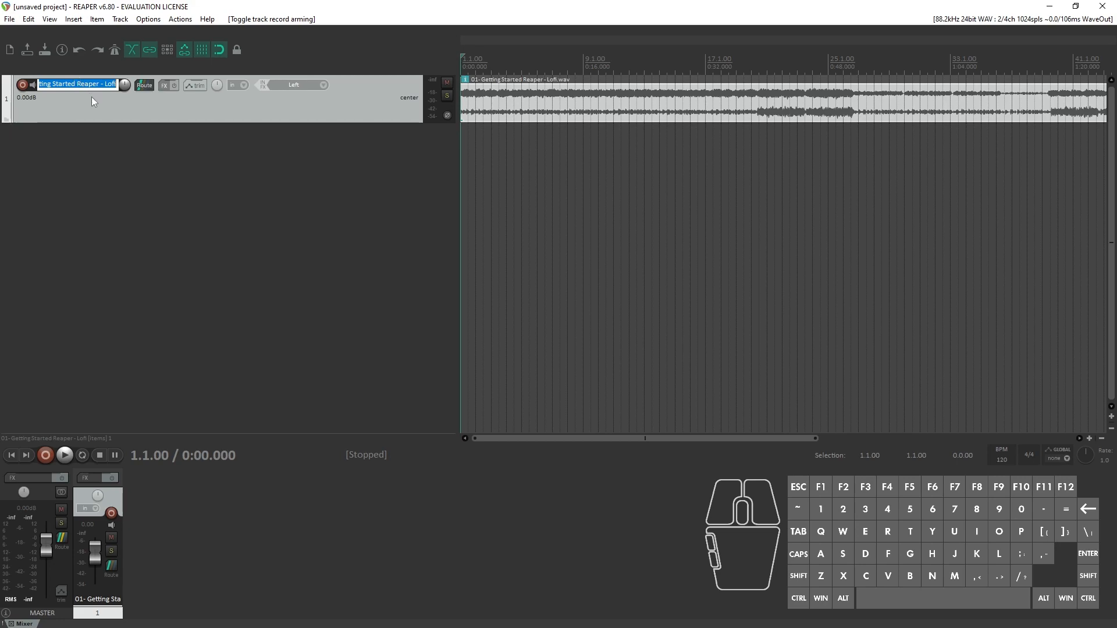
pyautogui.click(92, 97)
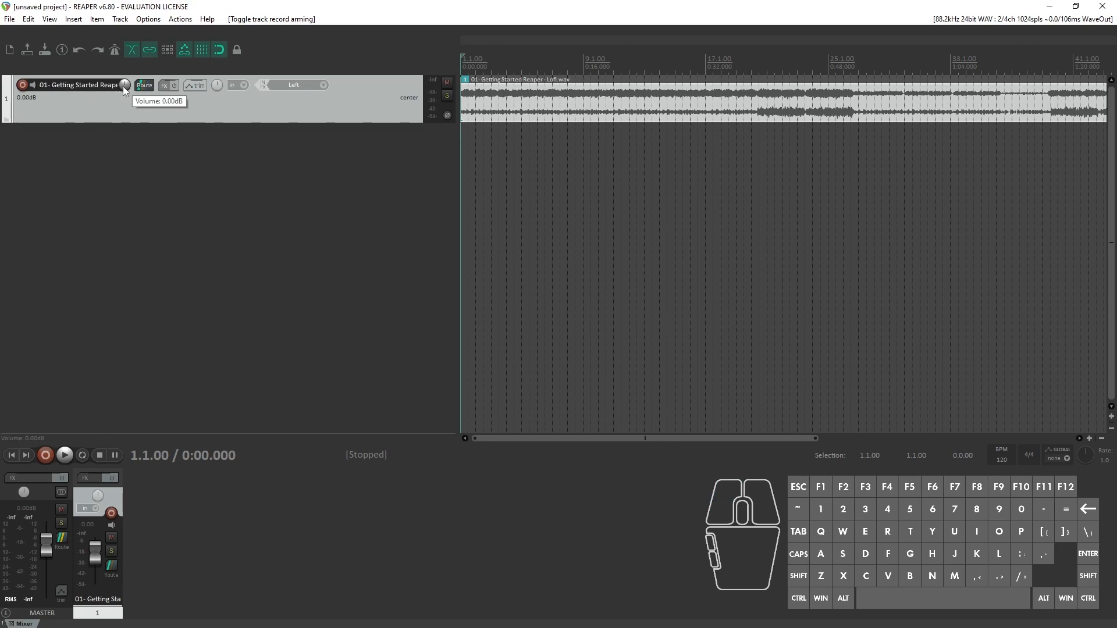
# Step: Lower track 1's volume to -2.85 dB, lower it further to -5.94 dB, and reset it to 0.00 dB
pyautogui.moveTo(124, 86); pyautogui.dragTo(124, 41)
pyautogui.moveTo(99, 574)
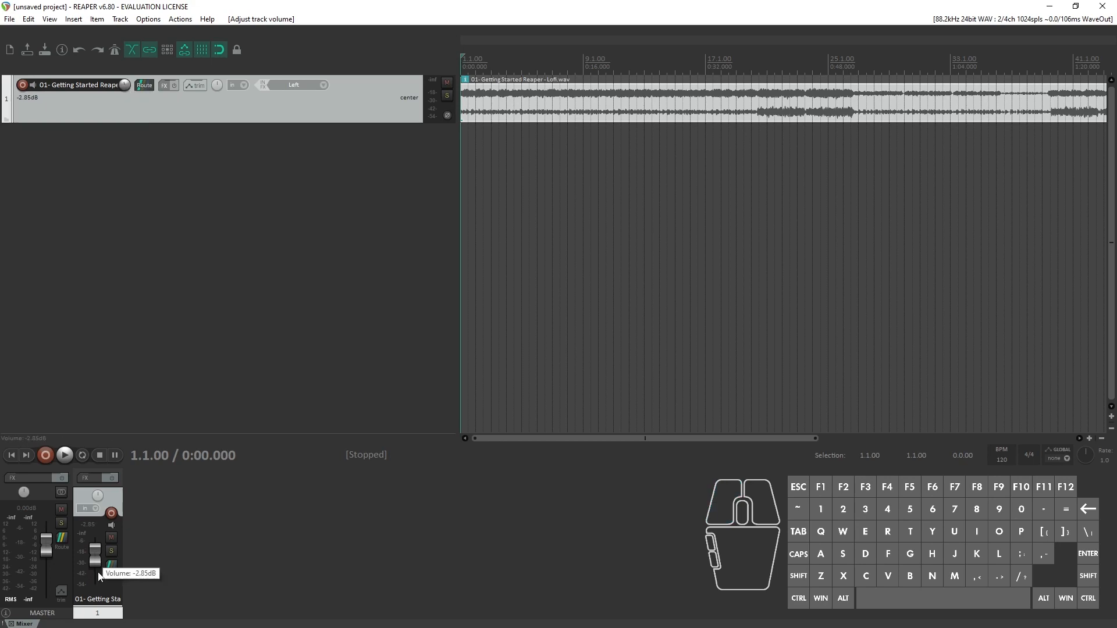
pyautogui.moveTo(96, 562)
pyautogui.mouseDown()
pyautogui.moveTo(98, 581)
pyautogui.moveTo(100, 560)
pyautogui.mouseUp()
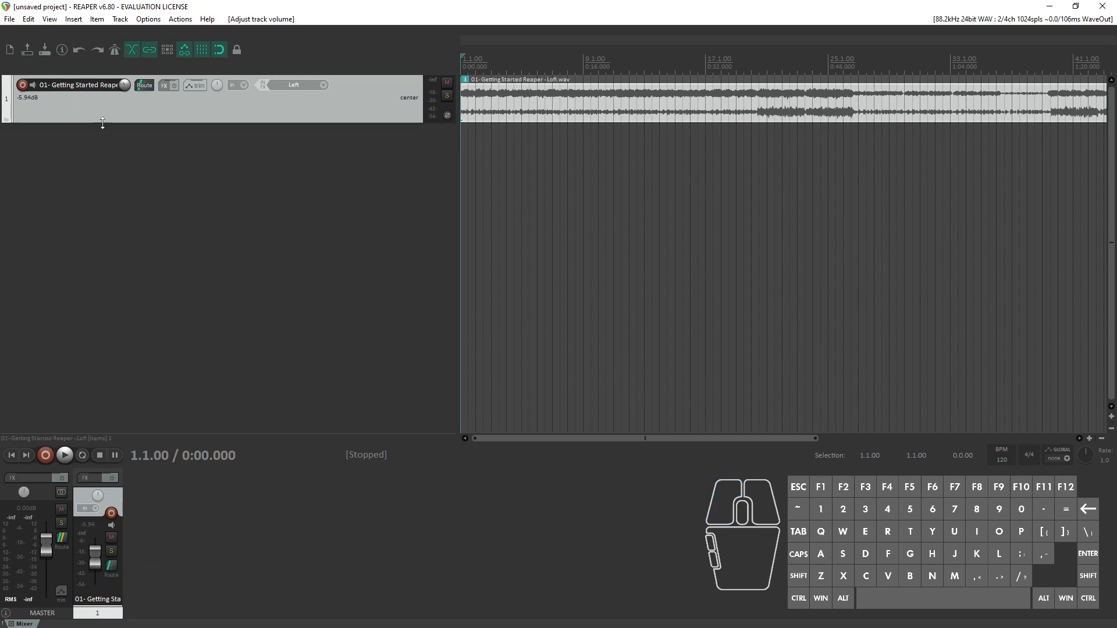
pyautogui.doubleClick(122, 84)
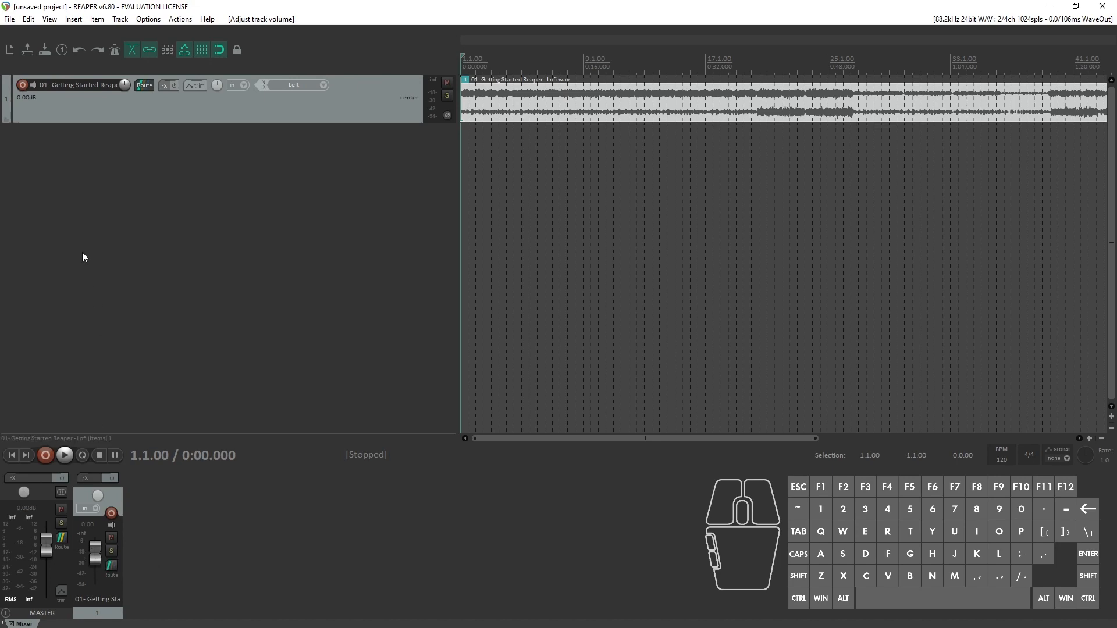
# Step: View the routing options of track 1 and close them
pyautogui.click(148, 86)
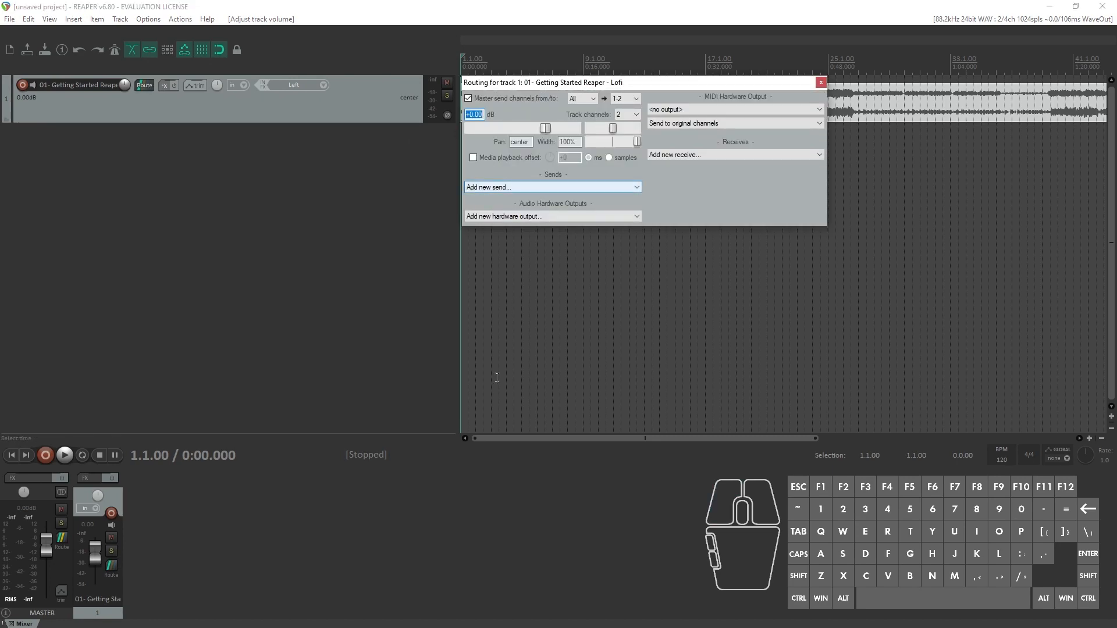
pyautogui.click(821, 82)
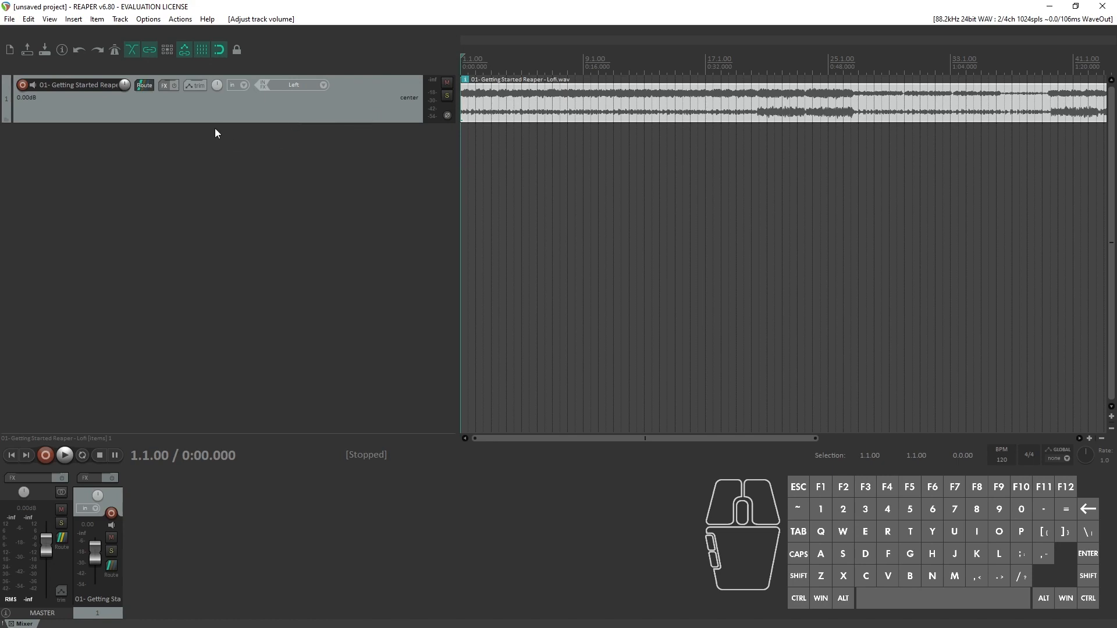
# Step: Open the effects window of track 1, look over the list of available plugins, and close it without adding any
pyautogui.click(167, 89)
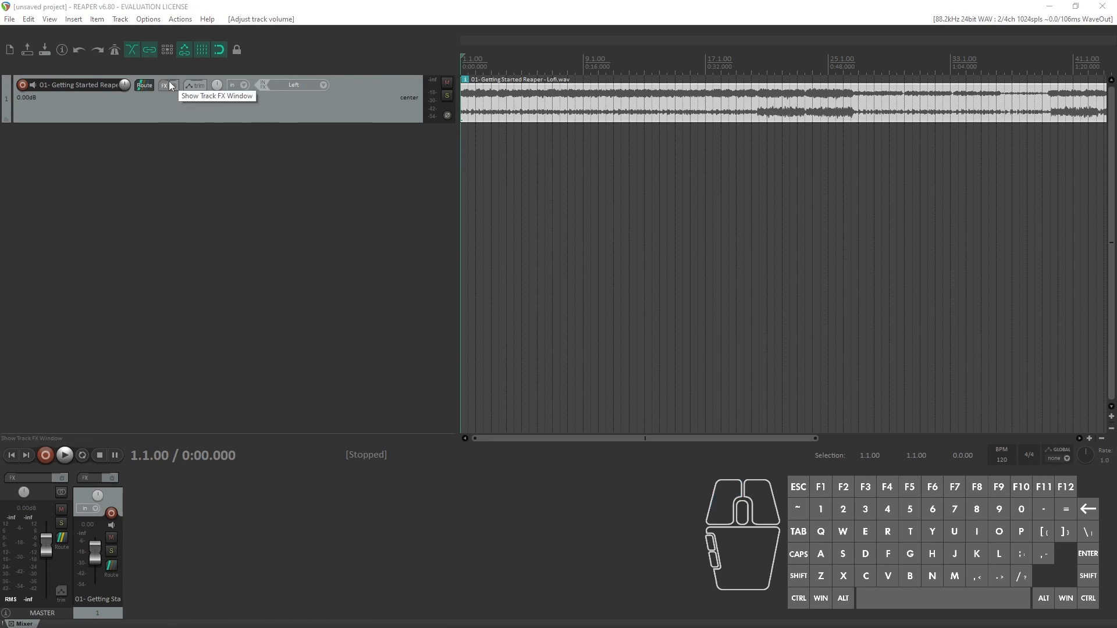
pyautogui.click(413, 389)
pyautogui.click(372, 429)
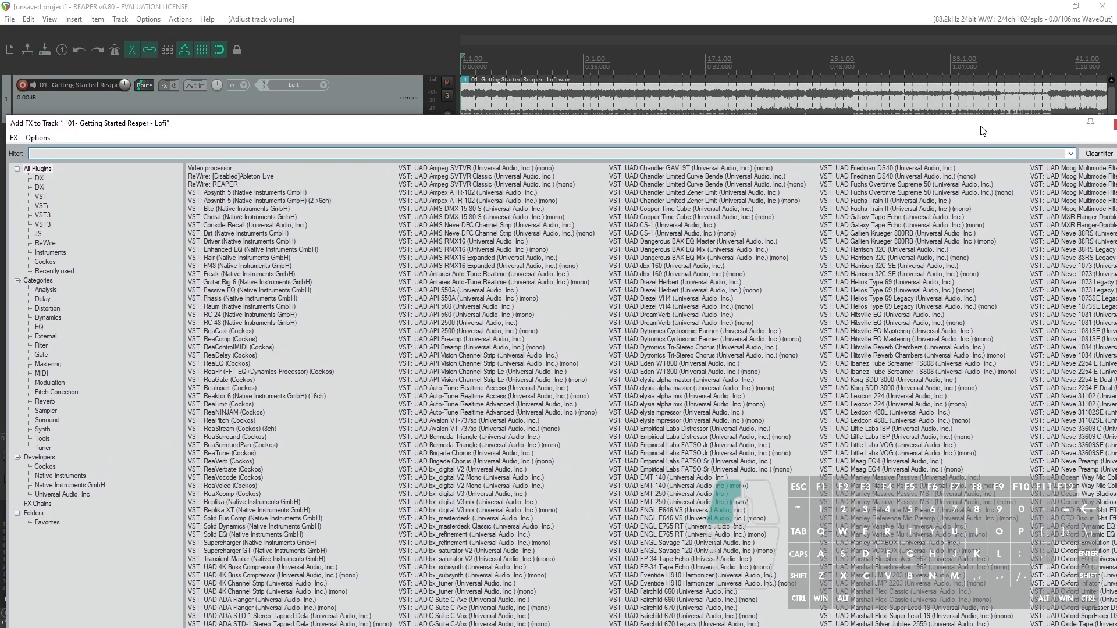
pyautogui.moveTo(980, 127); pyautogui.dragTo(890, 627)
pyautogui.click(381, 477)
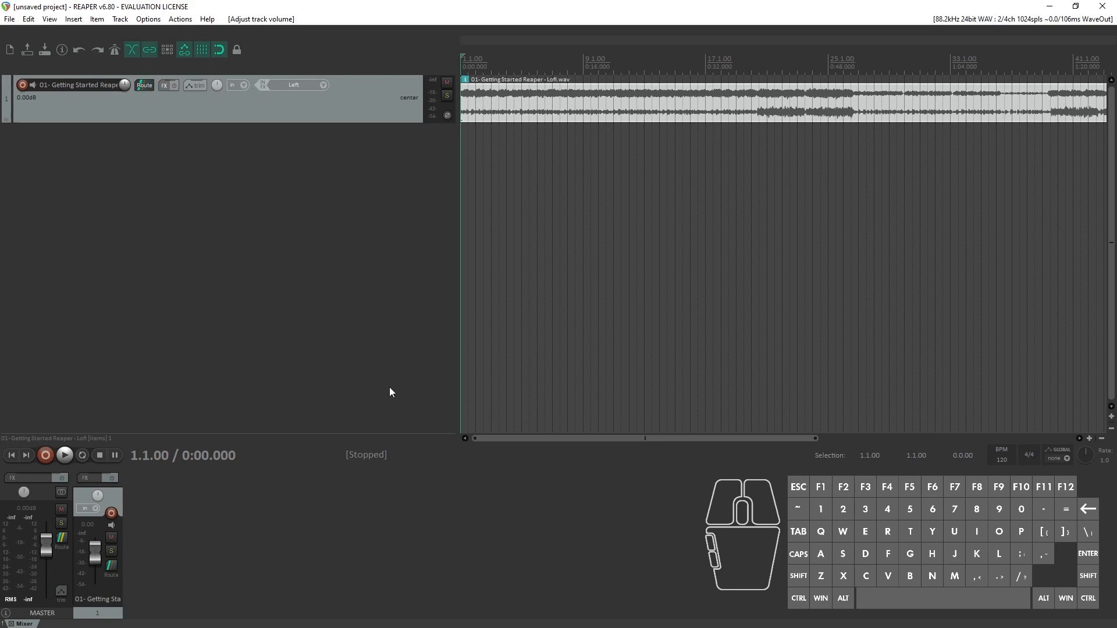
# Step: Enable the volume envelope for track 1 and lower its line to -8.60 dB
pyautogui.click(197, 86)
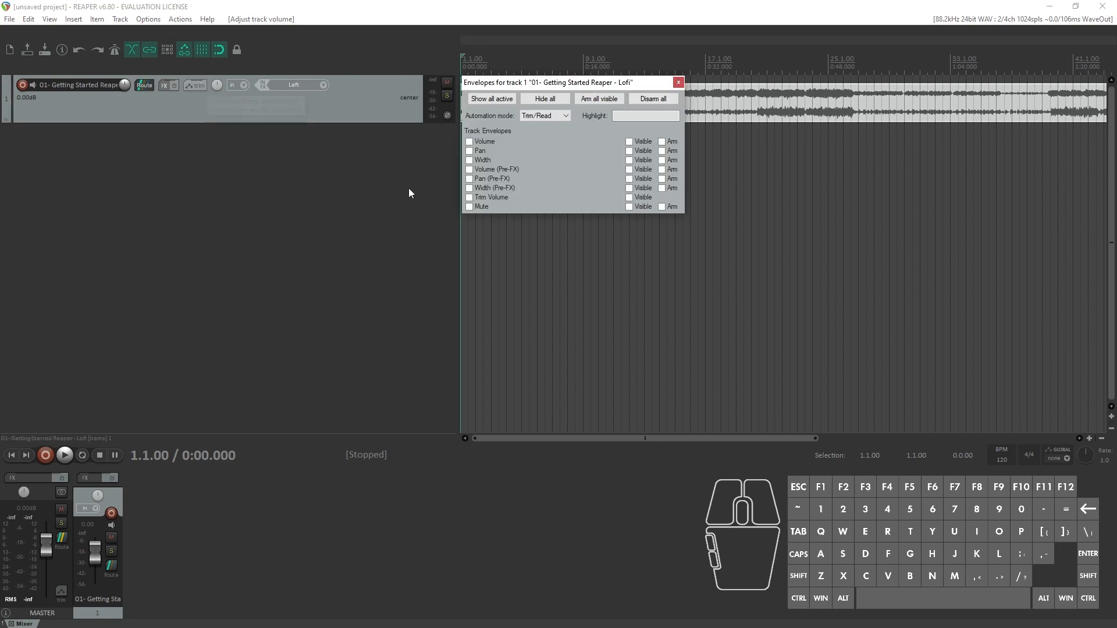
pyautogui.click(468, 144)
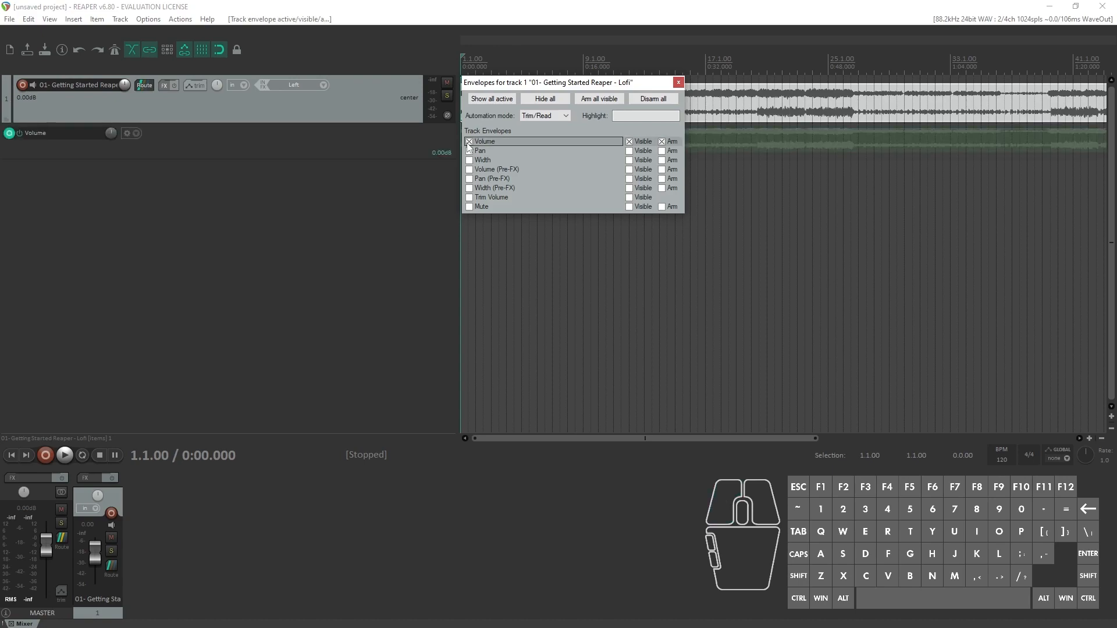
pyautogui.click(678, 82)
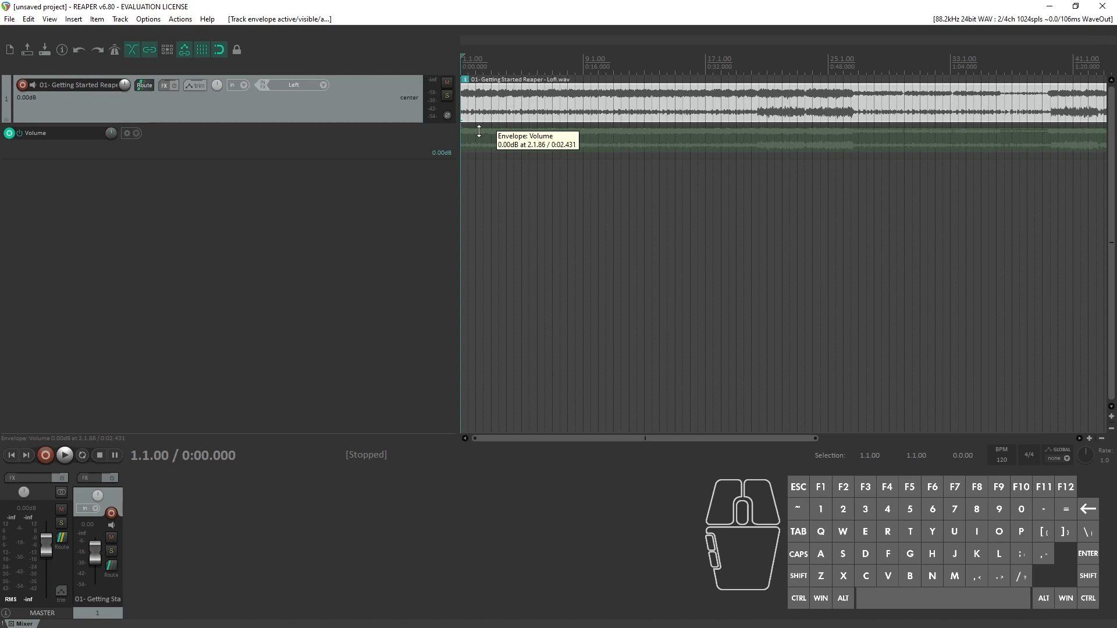
pyautogui.moveTo(479, 132)
pyautogui.mouseDown()
pyautogui.moveTo(481, 174)
pyautogui.moveTo(489, 104)
pyautogui.moveTo(489, 119)
pyautogui.mouseUp()
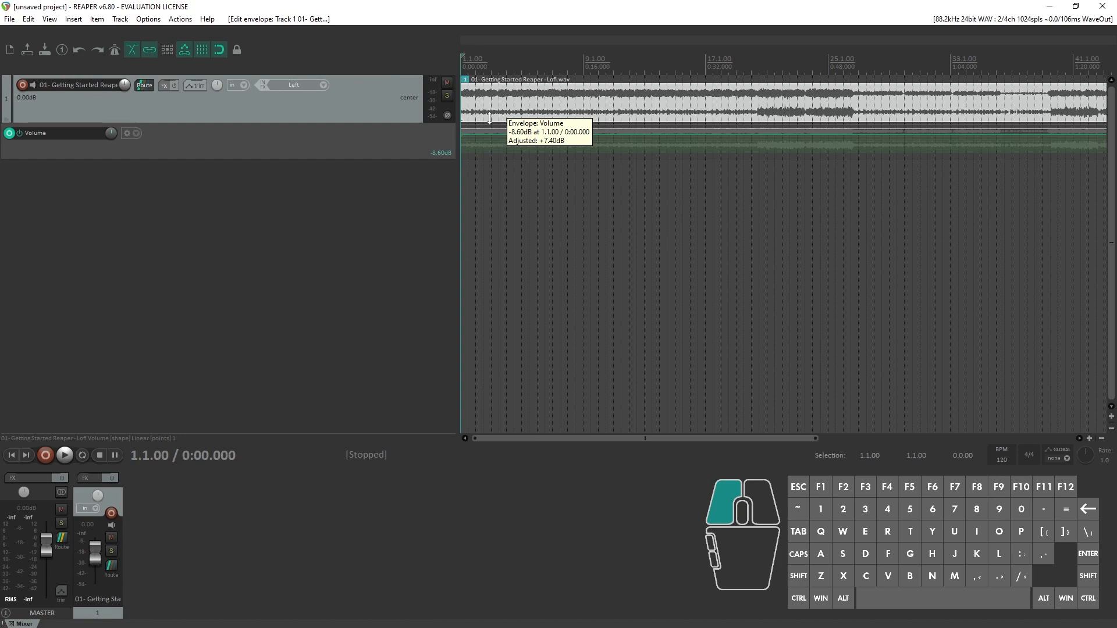
pyautogui.moveTo(490, 119); pyautogui.dragTo(489, 119)
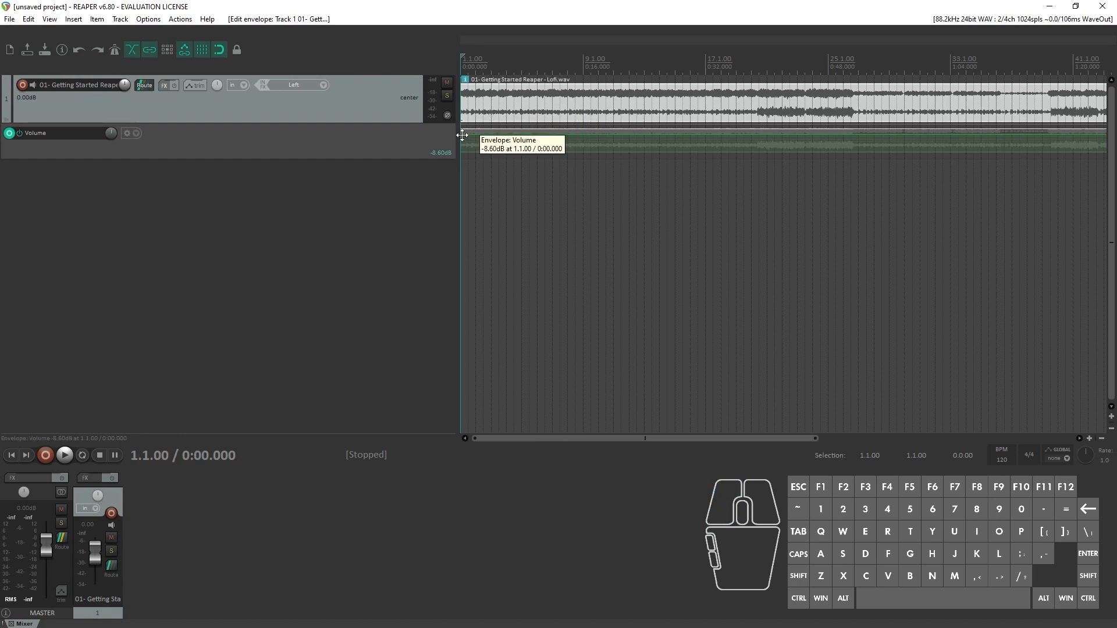
# Step: Build a fade-in on track 1's volume envelope from -inf dB at the start to a point near 4.1.00, and play it back
pyautogui.click(505, 133)
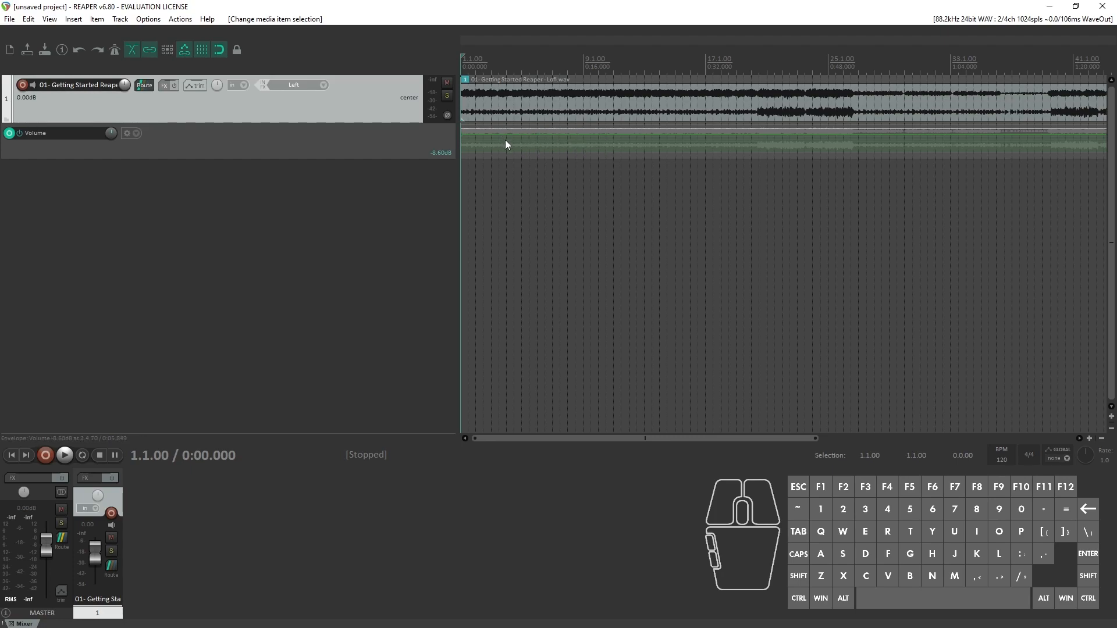
pyautogui.press('ctrl')
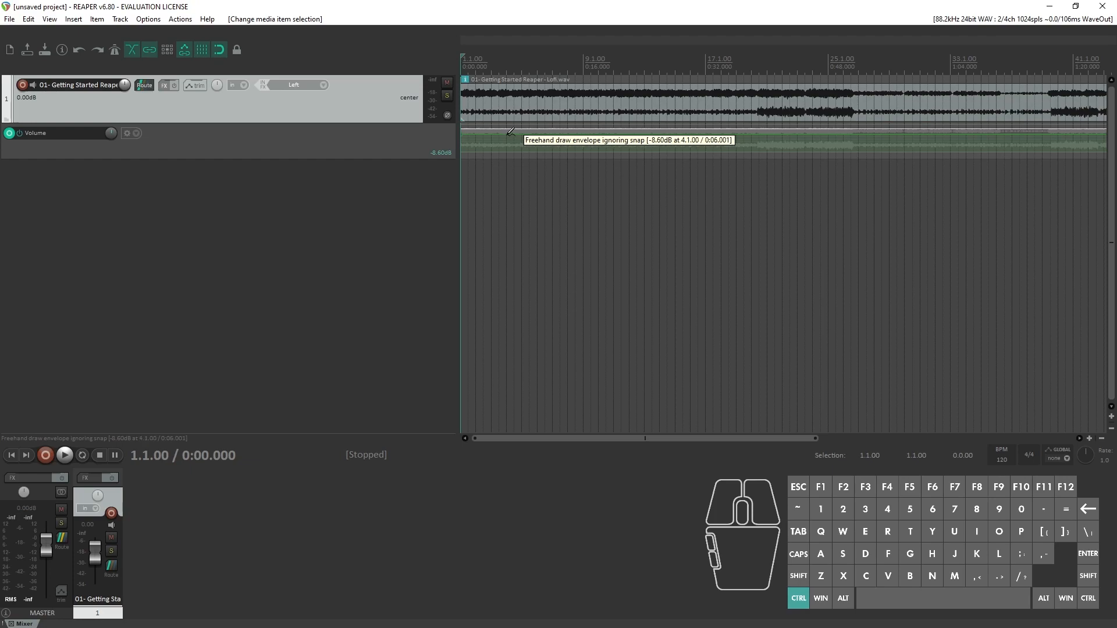
pyautogui.keyDown('ctrl'); pyautogui.click(510, 132); pyautogui.keyUp('ctrl')
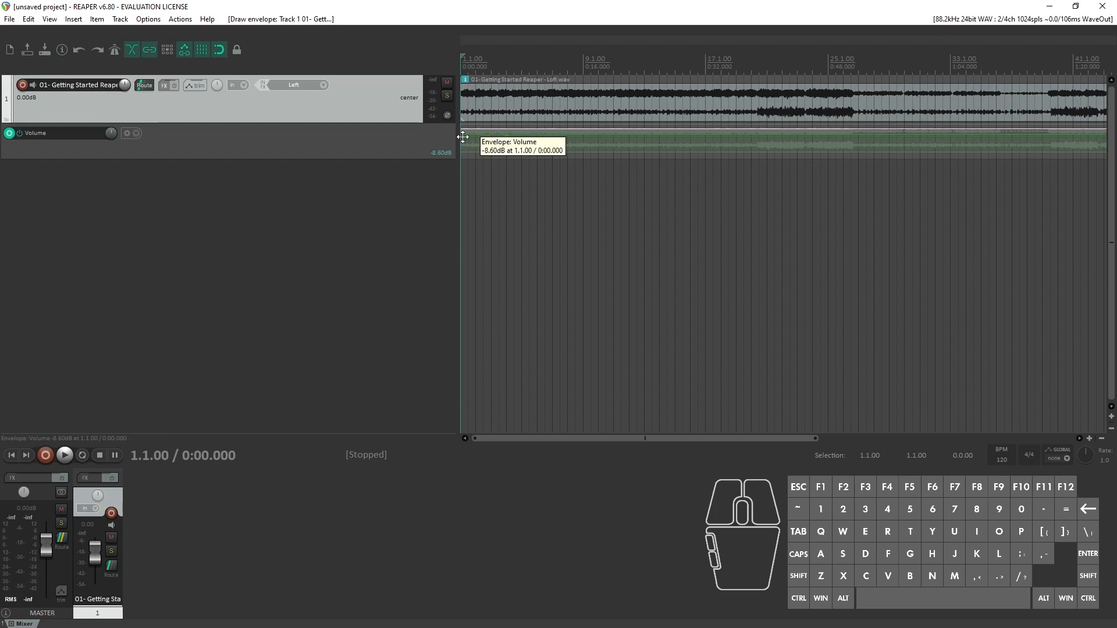
pyautogui.moveTo(462, 137); pyautogui.dragTo(422, 378)
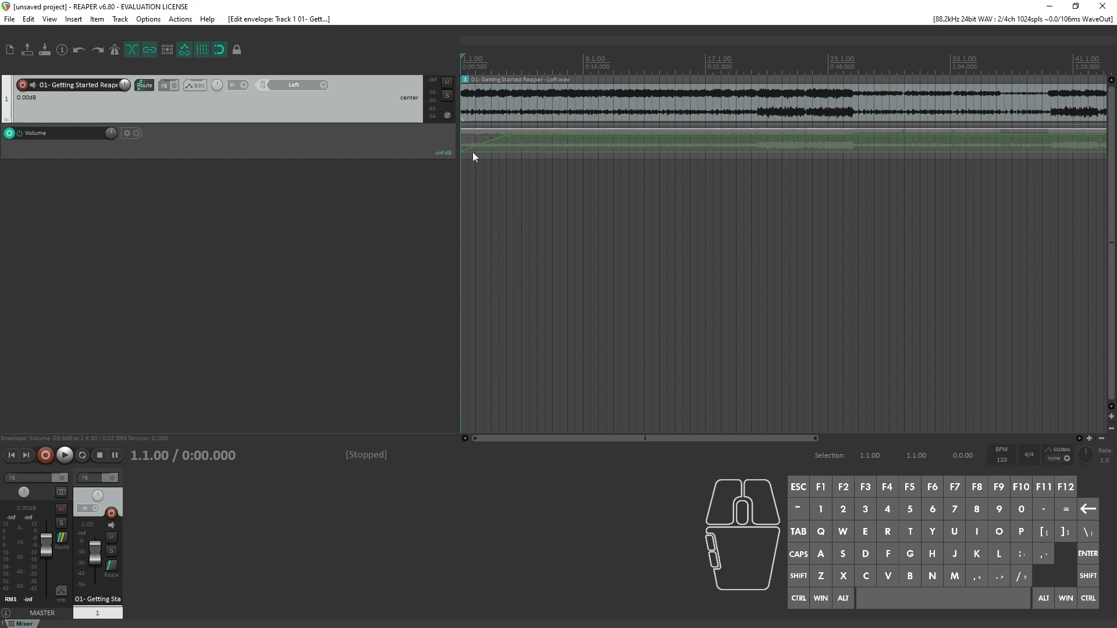
pyautogui.press('space')
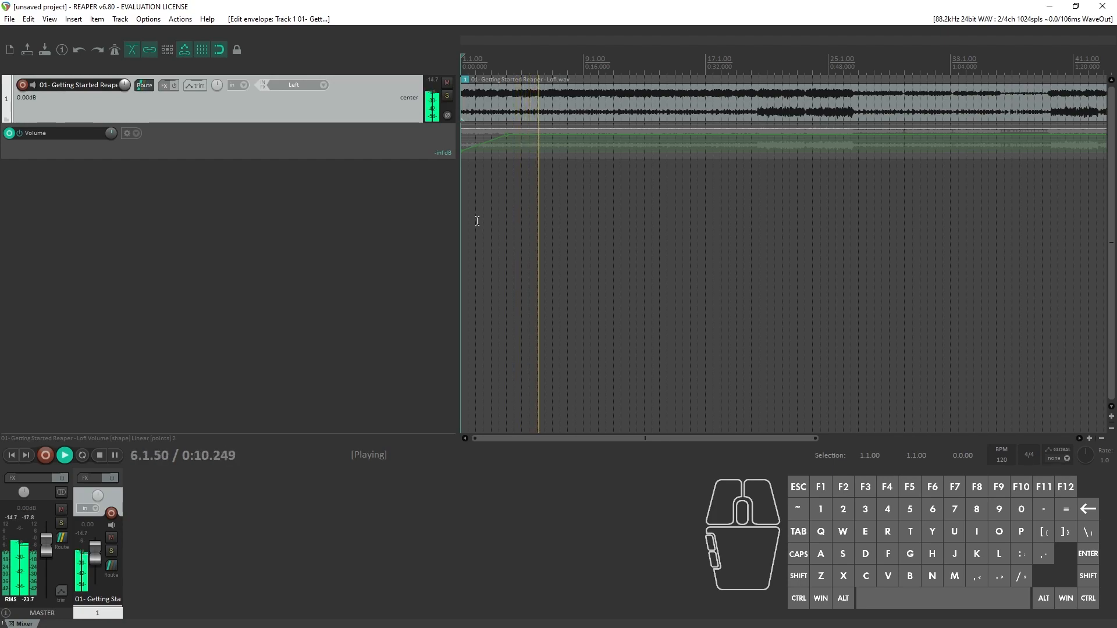
pyautogui.press('space')
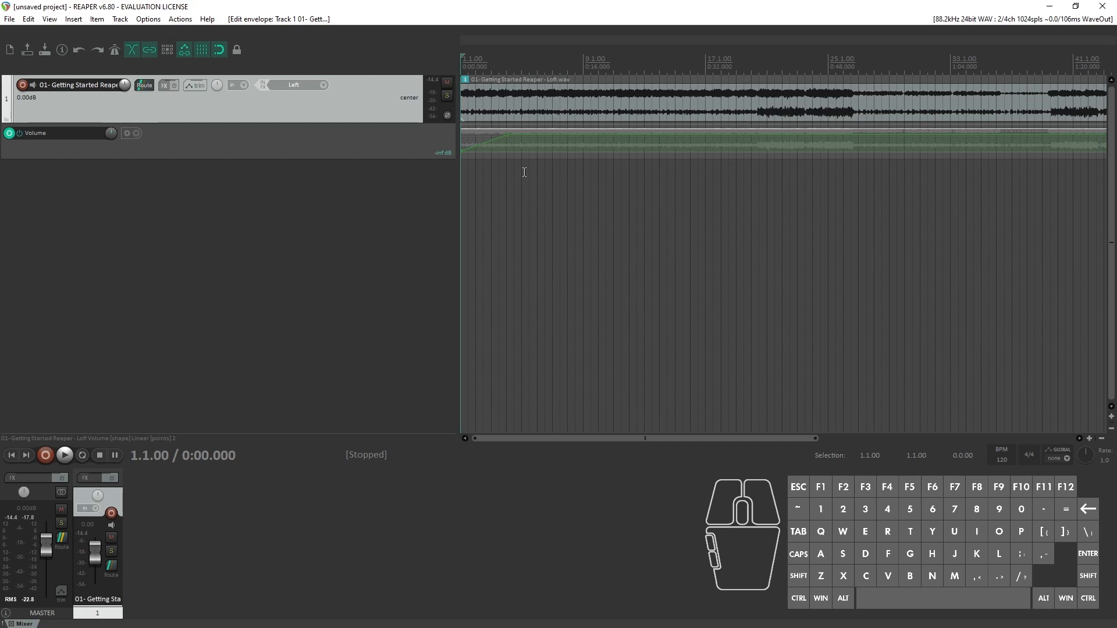
# Step: Deactivate track 1's volume envelope, leaving its lane visible
pyautogui.click(198, 85)
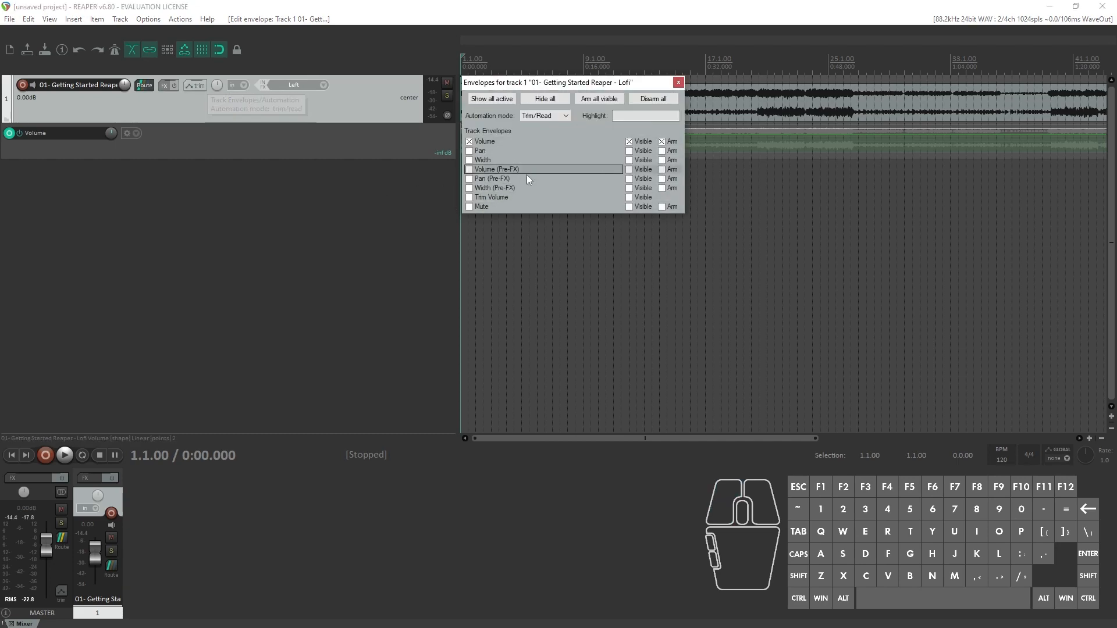
pyautogui.click(469, 142)
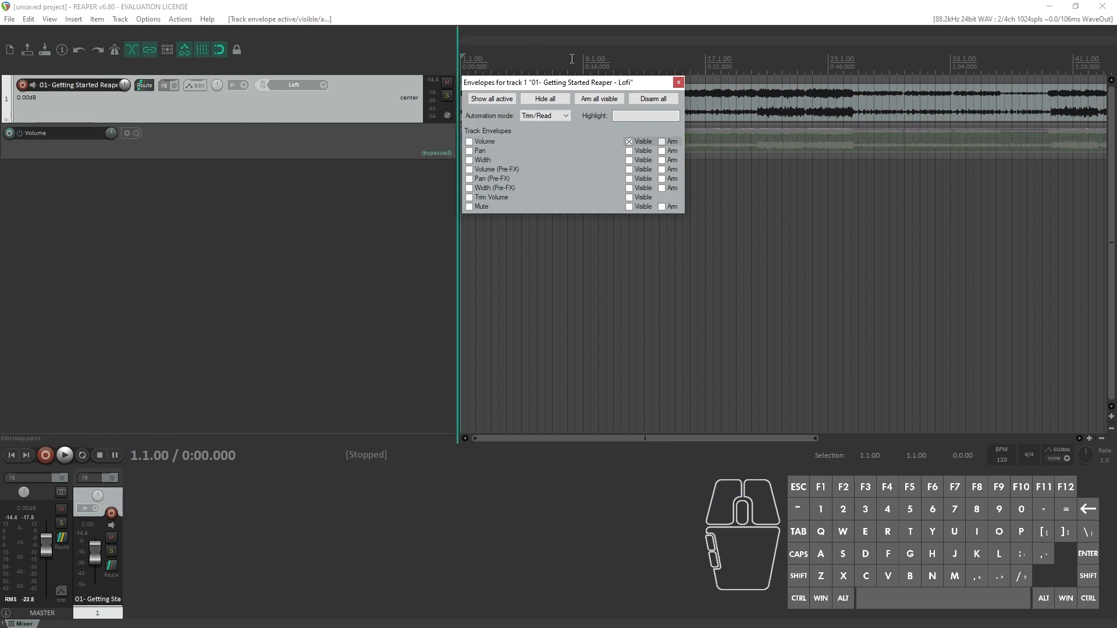
pyautogui.press('Escape')
# Step: Pan track 1 to 32% right, pan it to 64% left, and reset the pan to center
pyautogui.moveTo(215, 85)
pyautogui.mouseDown()
pyautogui.moveTo(216, 47)
pyautogui.moveTo(215, 80)
pyautogui.mouseUp()
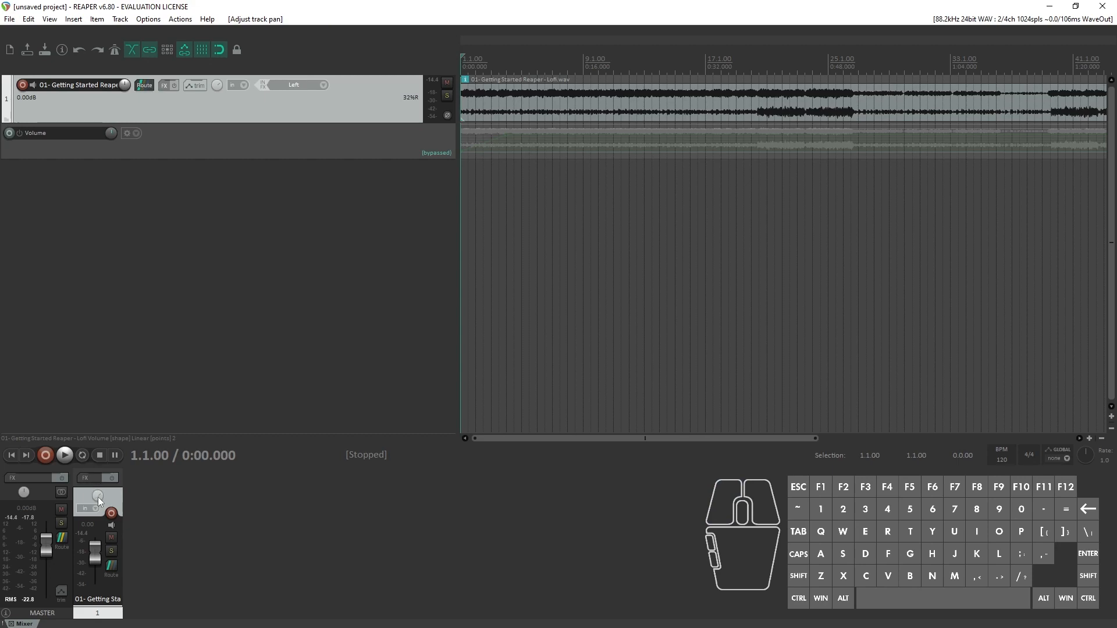
pyautogui.moveTo(96, 504)
pyautogui.mouseDown()
pyautogui.moveTo(96, 486)
pyautogui.moveTo(97, 502)
pyautogui.mouseUp()
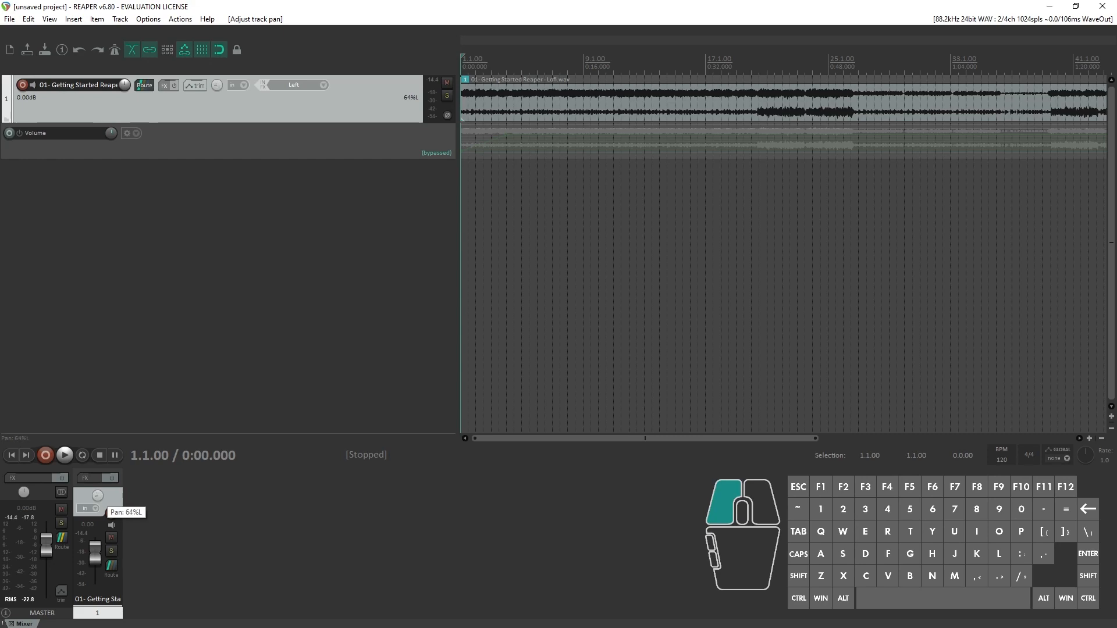
pyautogui.doubleClick(100, 497)
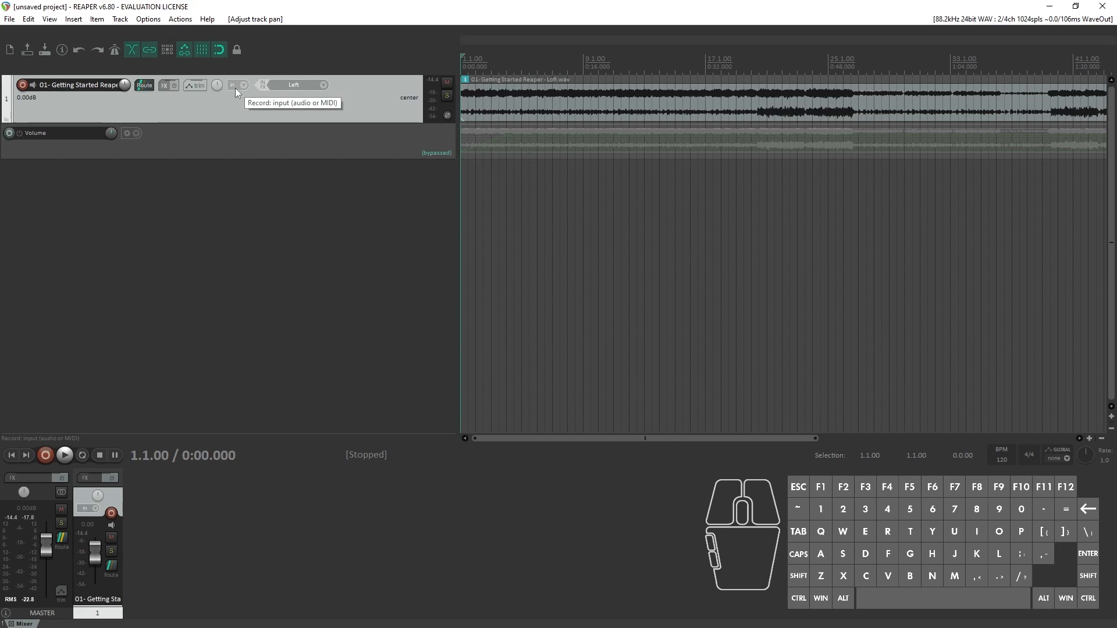
# Step: Look over track 1's record mode options and set its recording input to stereo Left+Right
pyautogui.click(234, 89)
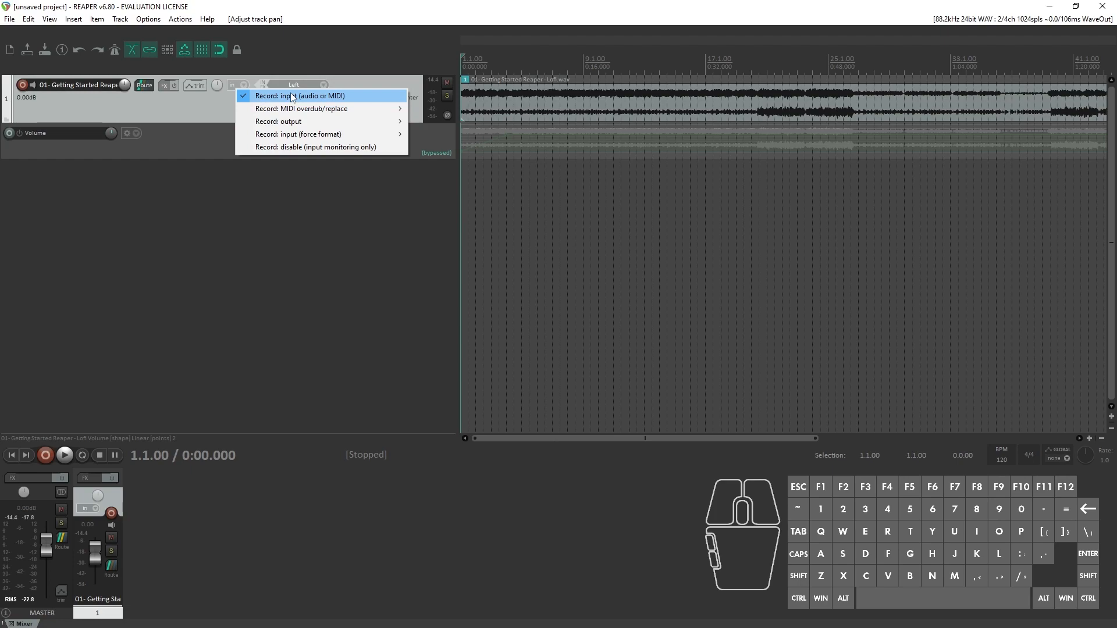
pyautogui.click(282, 217)
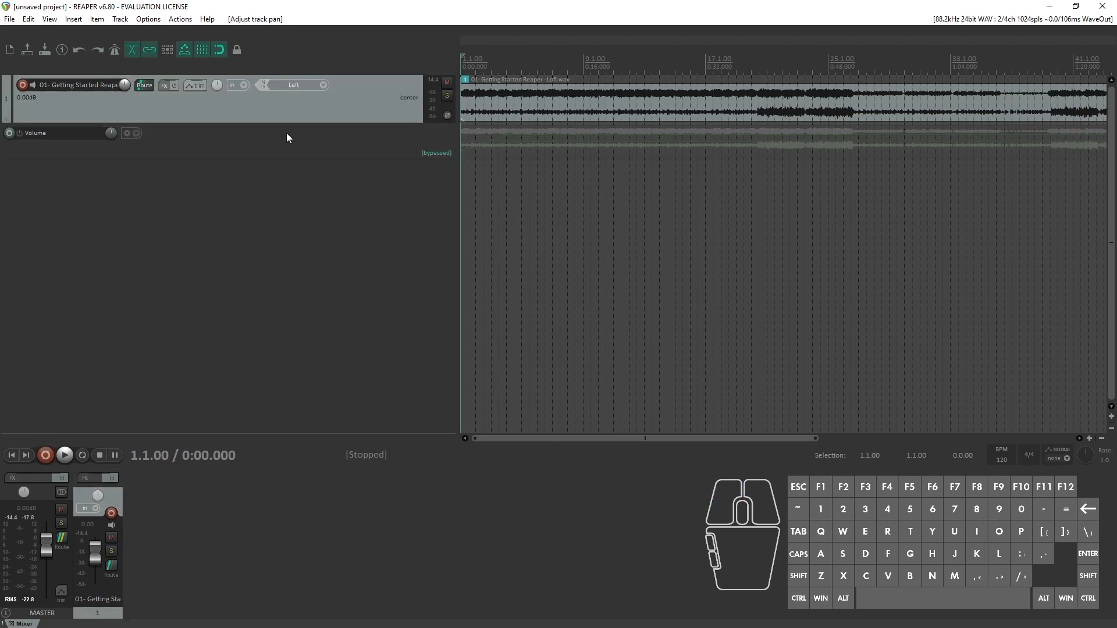
pyautogui.doubleClick(289, 84)
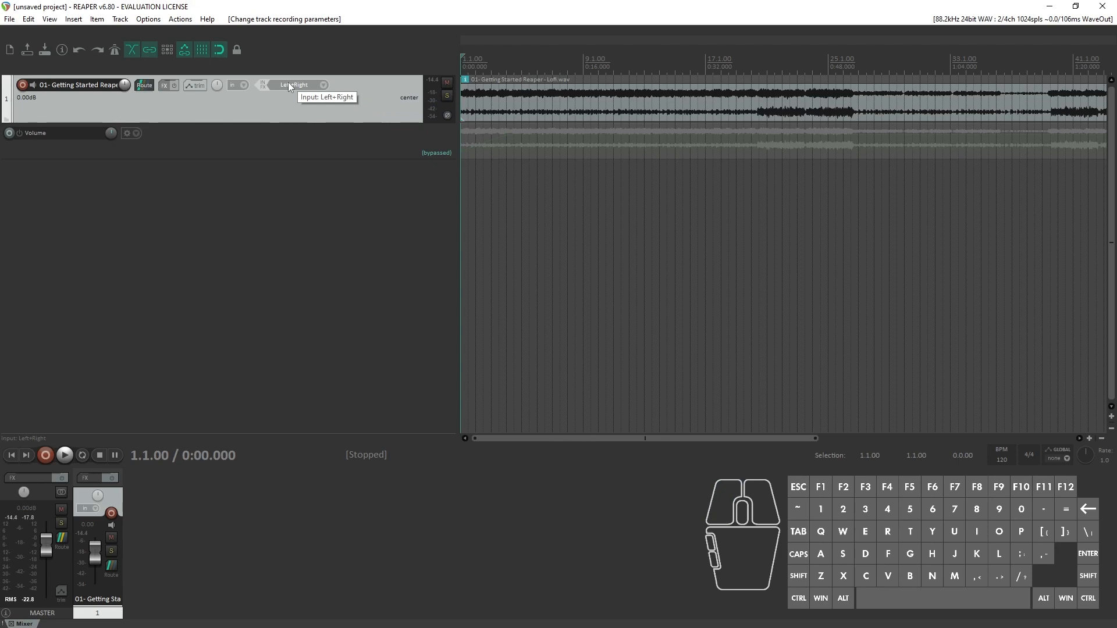
pyautogui.click(289, 85)
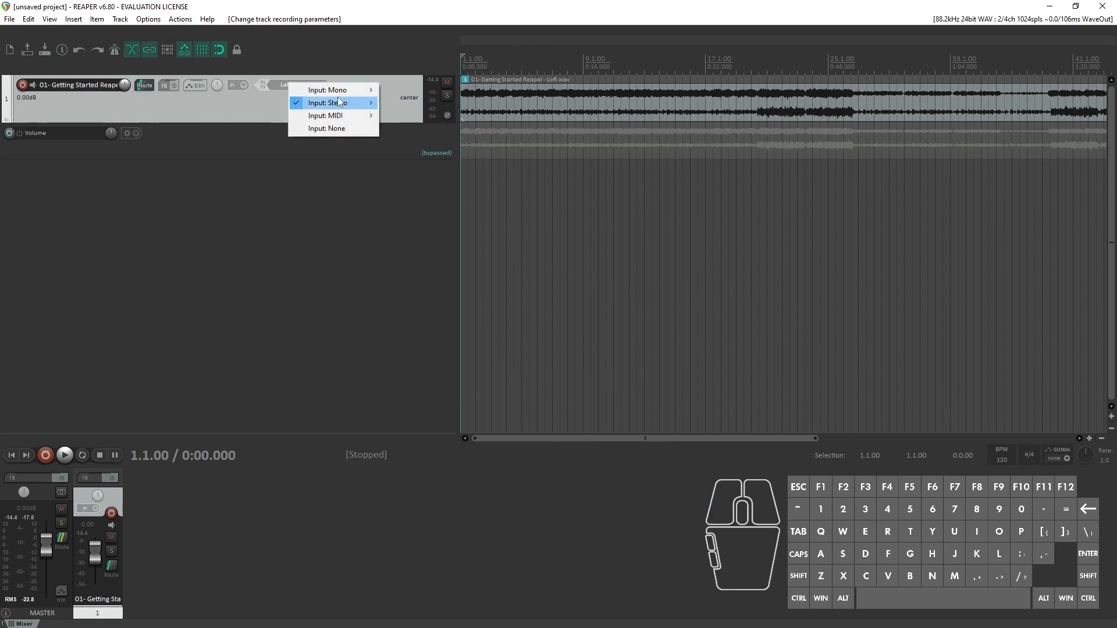
pyautogui.moveTo(350, 120)
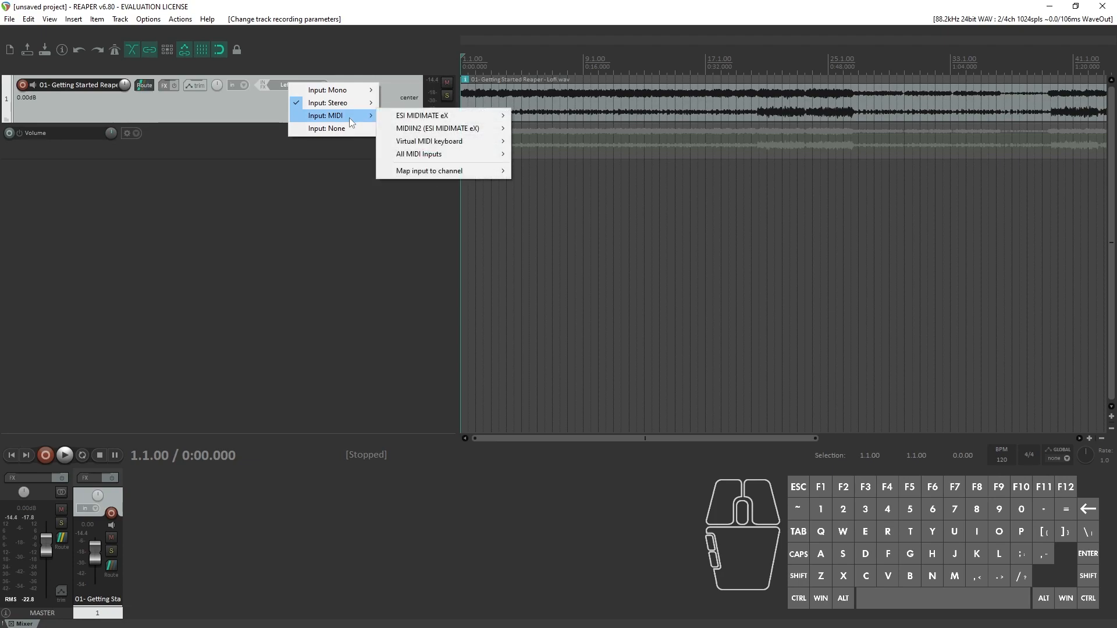
pyautogui.click(245, 206)
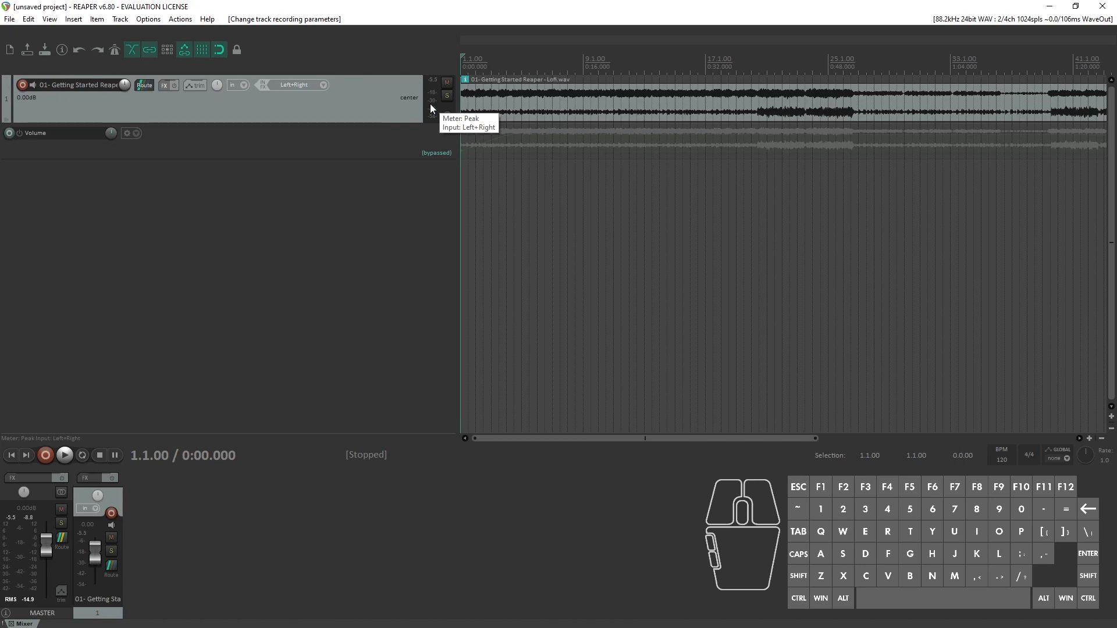
# Step: Play track 1, toggle its mute and solo on and off during playback, and stop
pyautogui.press('space')
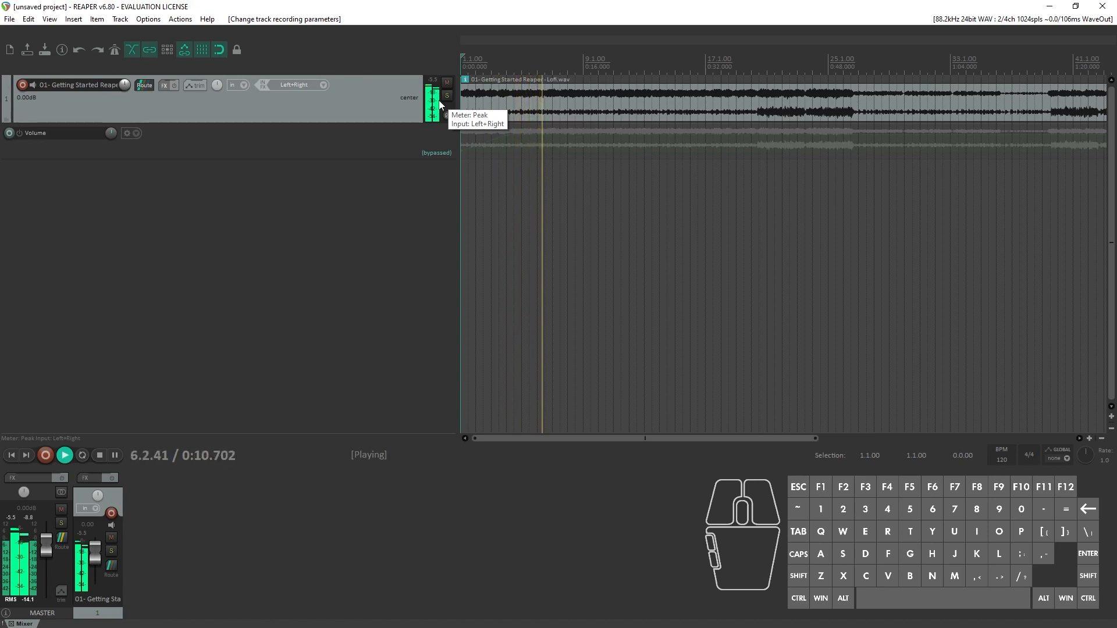
pyautogui.press('space')
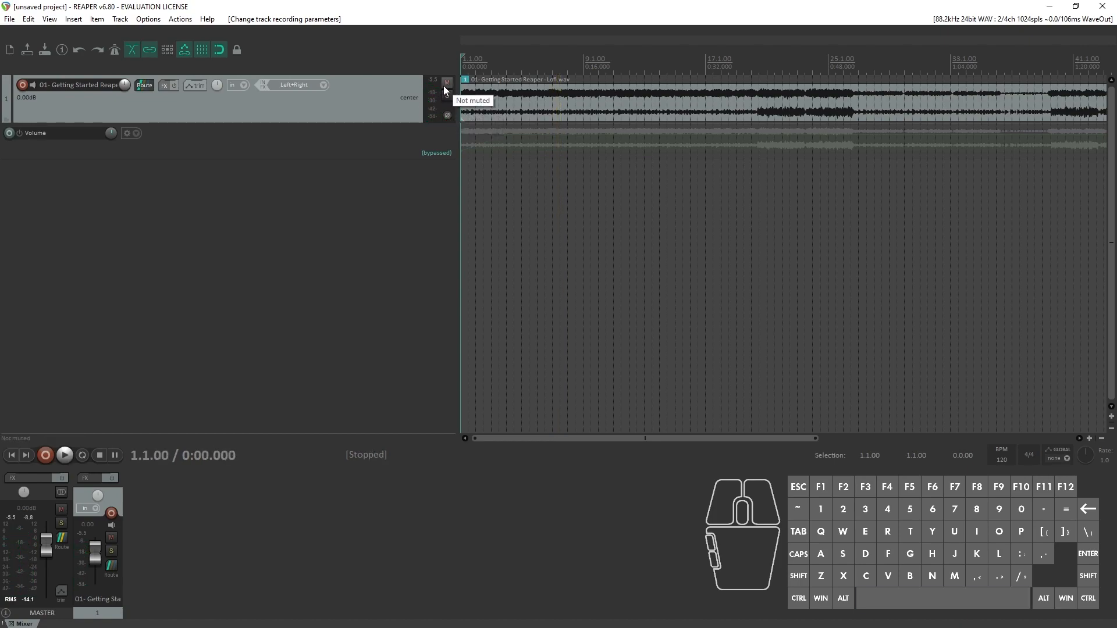
pyautogui.press('space')
pyautogui.click(446, 82)
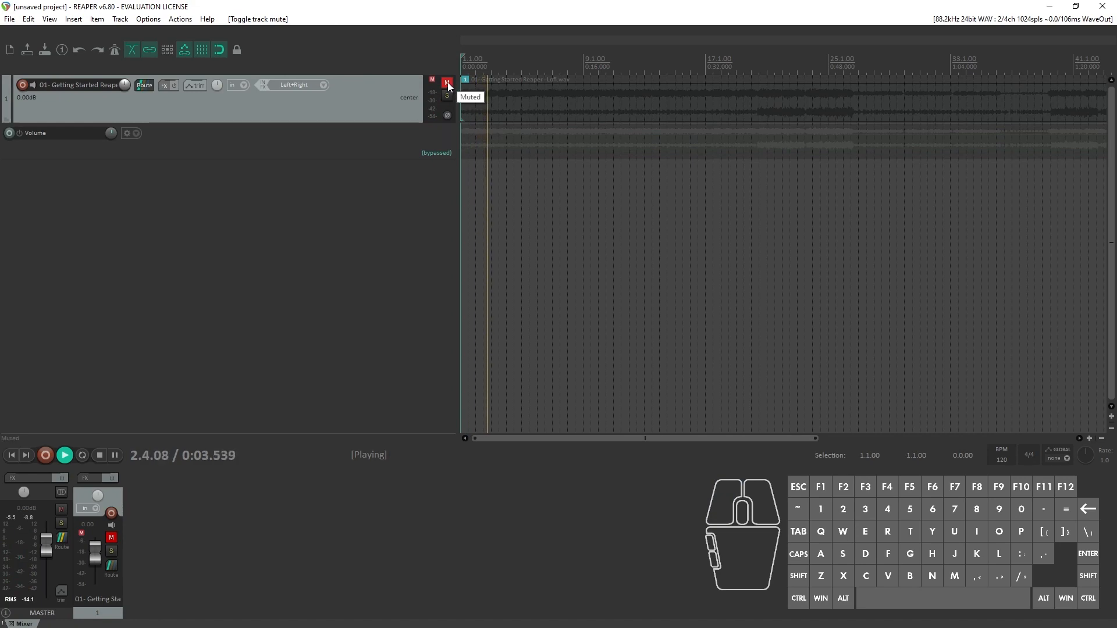
pyautogui.click(448, 82)
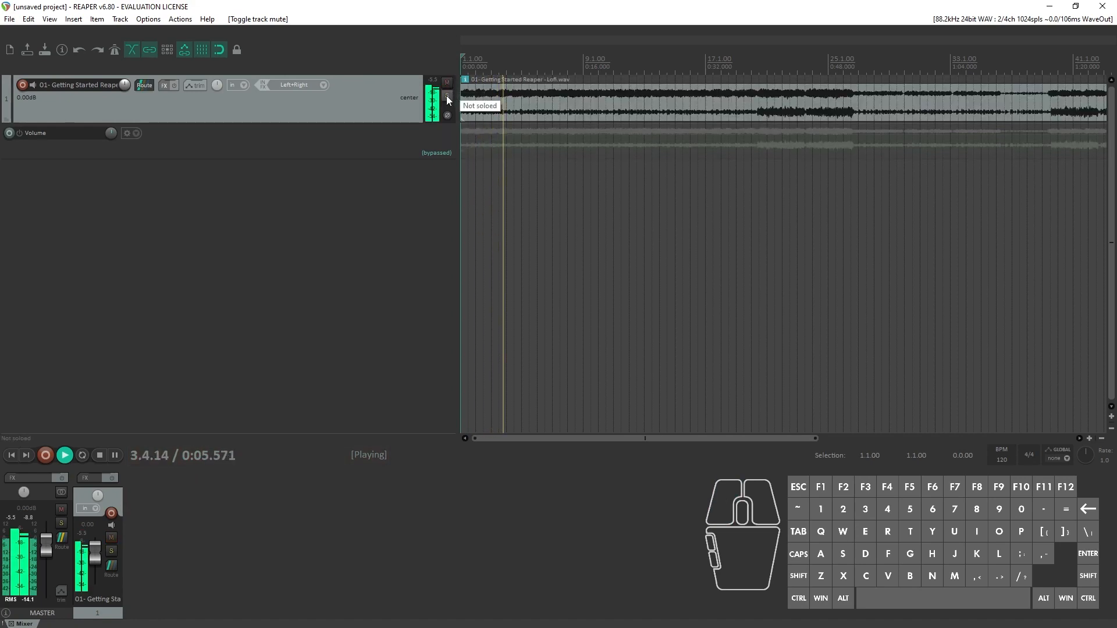
pyautogui.click(447, 96)
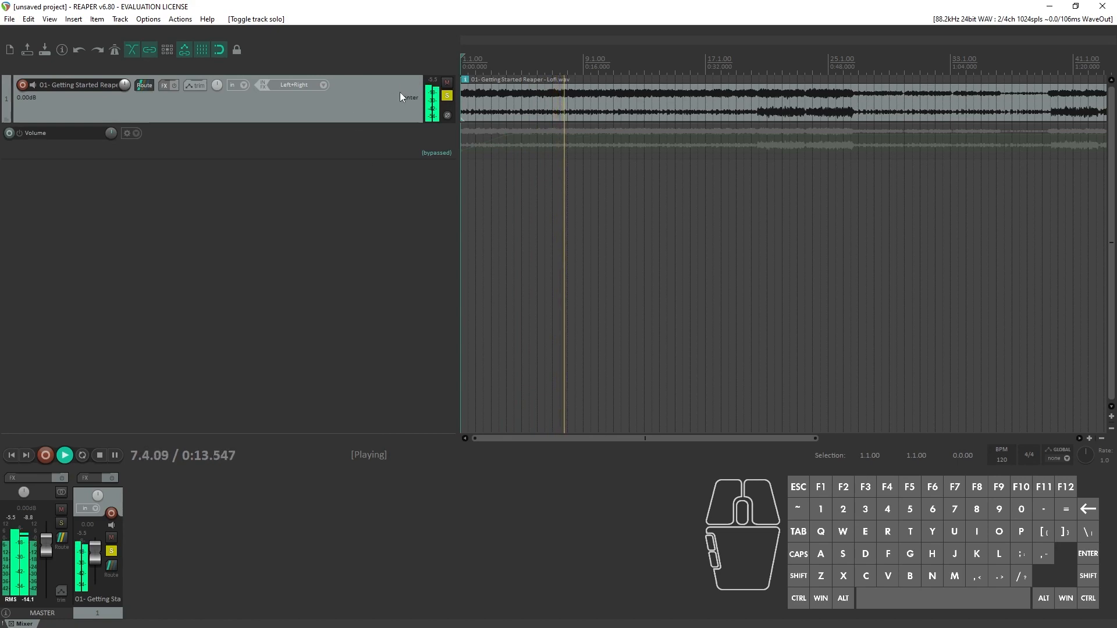
pyautogui.click(443, 97)
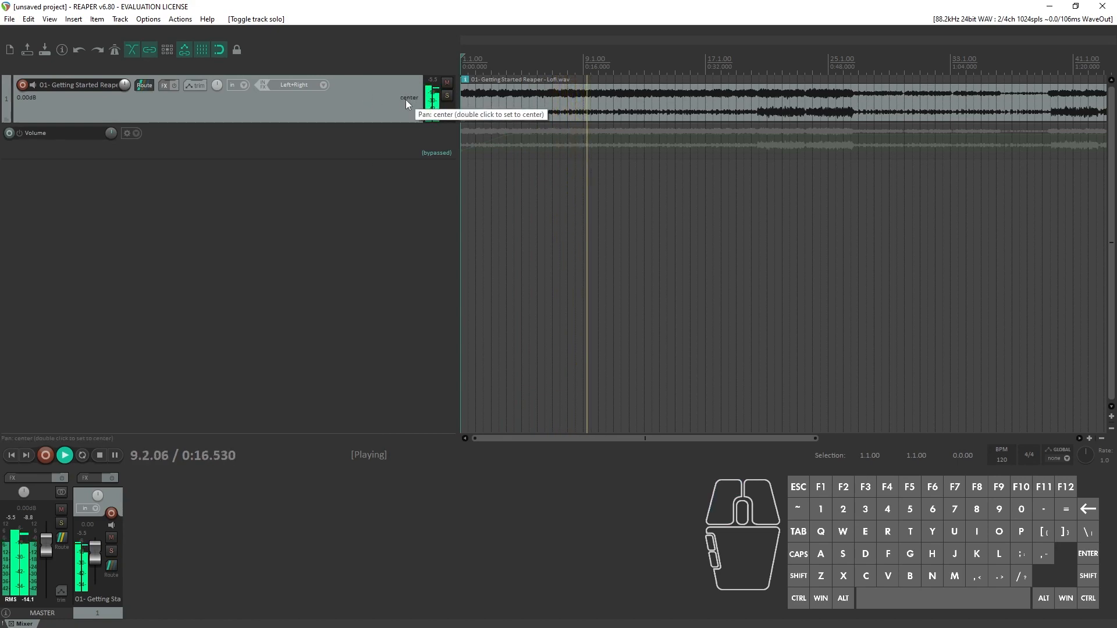
pyautogui.press('space')
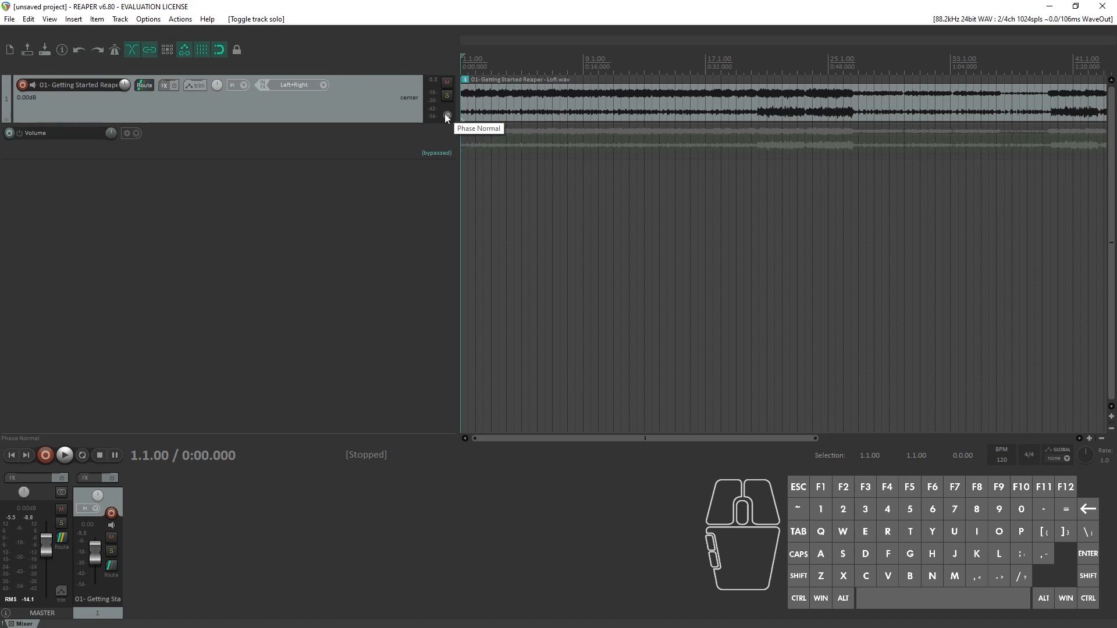
# Step: Play the project while comparing the level meters of track 1 and the master in the mixer, and stop
pyautogui.press('space')
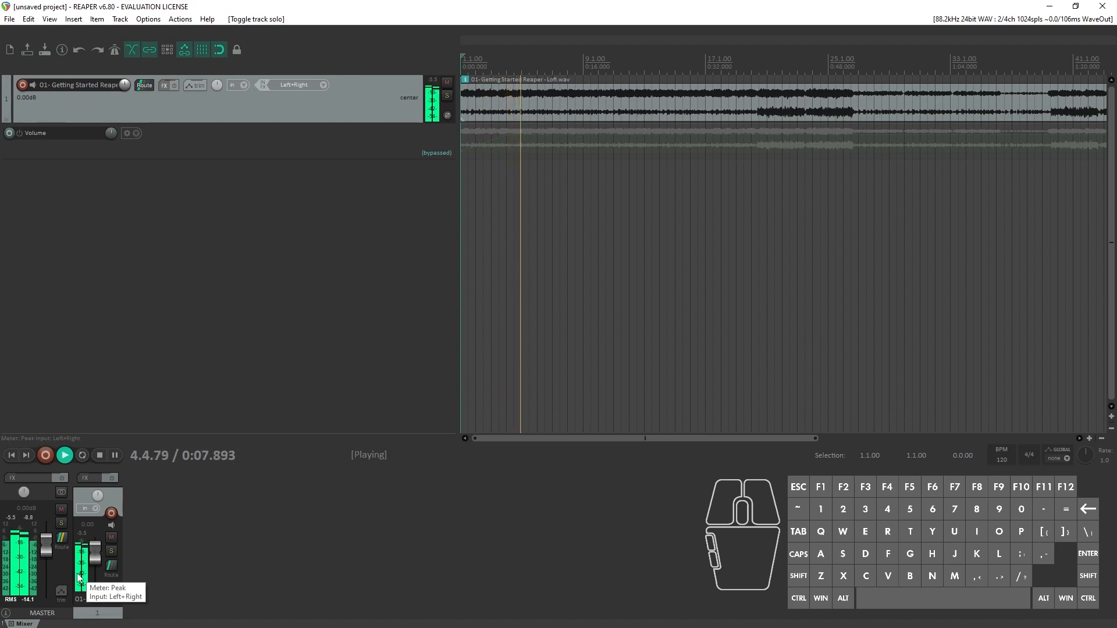
pyautogui.press('space')
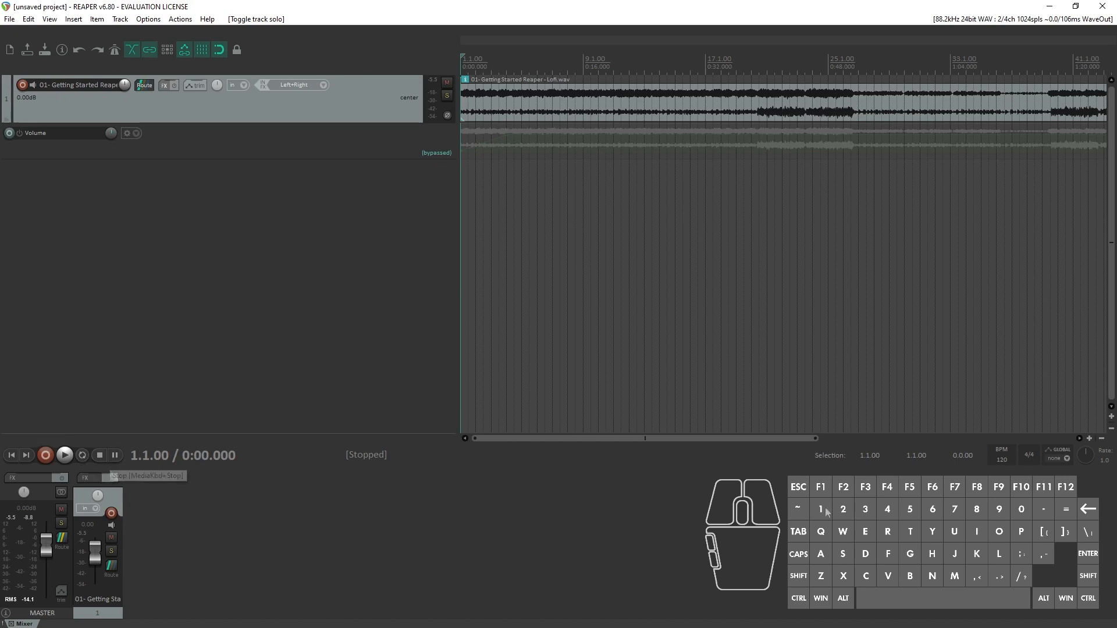
# Step: Set the project tempo to 60 BPM
pyautogui.moveTo(462, 63)
pyautogui.mouseDown()
pyautogui.moveTo(951, 99)
pyautogui.moveTo(459, 71)
pyautogui.mouseUp()
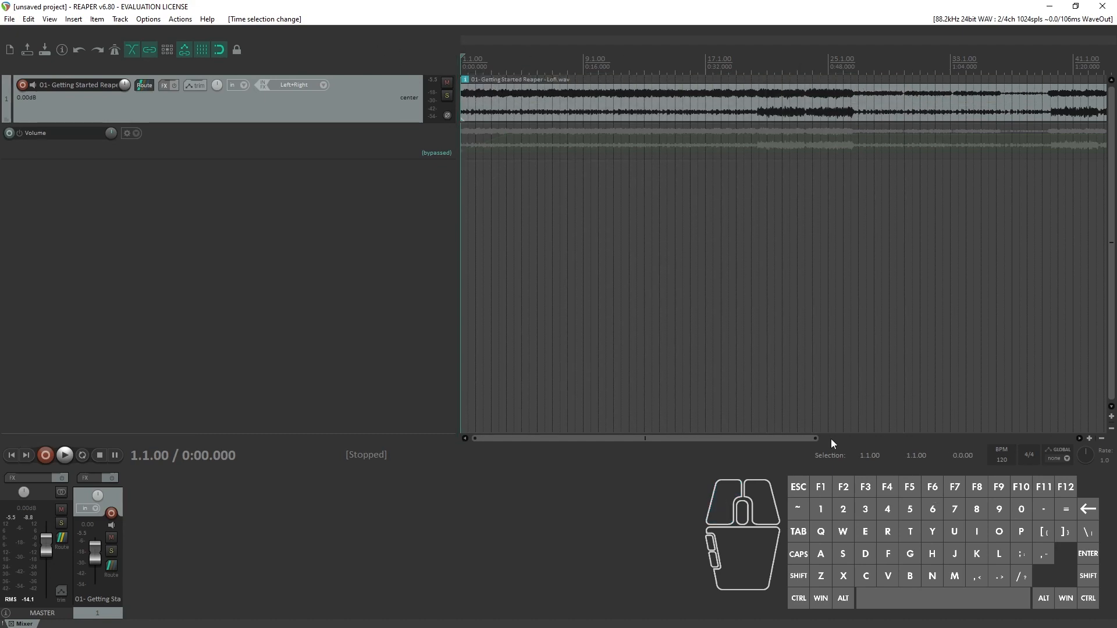
pyautogui.moveTo(816, 438); pyautogui.dragTo(930, 437)
pyautogui.moveTo(746, 439); pyautogui.dragTo(360, 429)
pyautogui.click(1005, 459)
pyautogui.write('60')
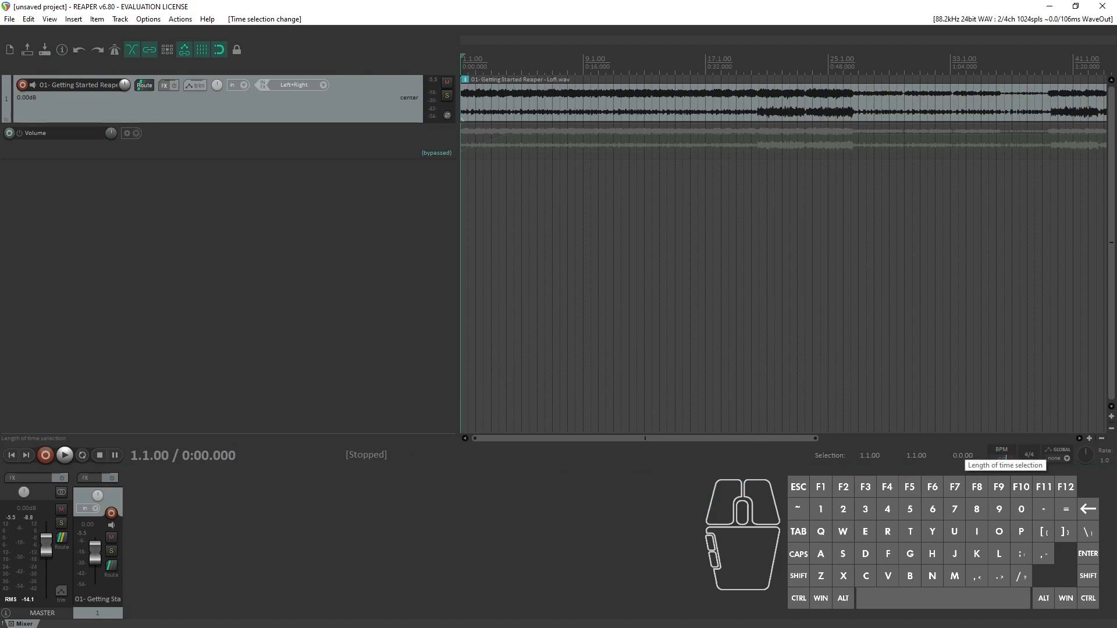
pyautogui.press('Return')
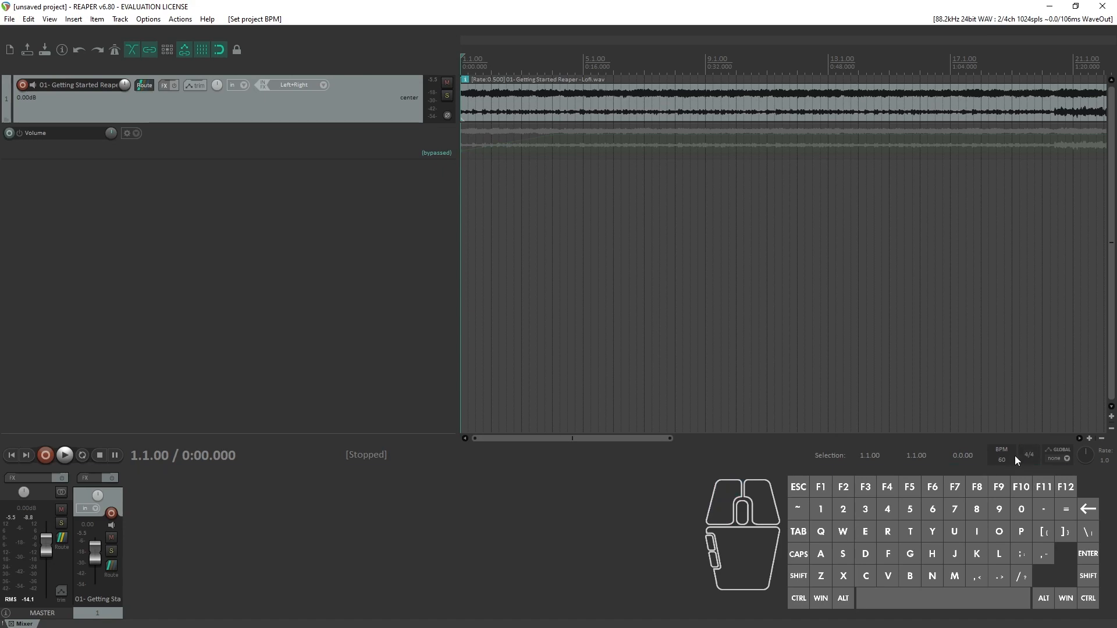
# Step: Make a time selection from 3.3.00 to 9.2.00, widen it to 1.1.00 to 16.2.00, and place the edit cursor at 2.2.00
pyautogui.moveTo(535, 69); pyautogui.dragTo(713, 69)
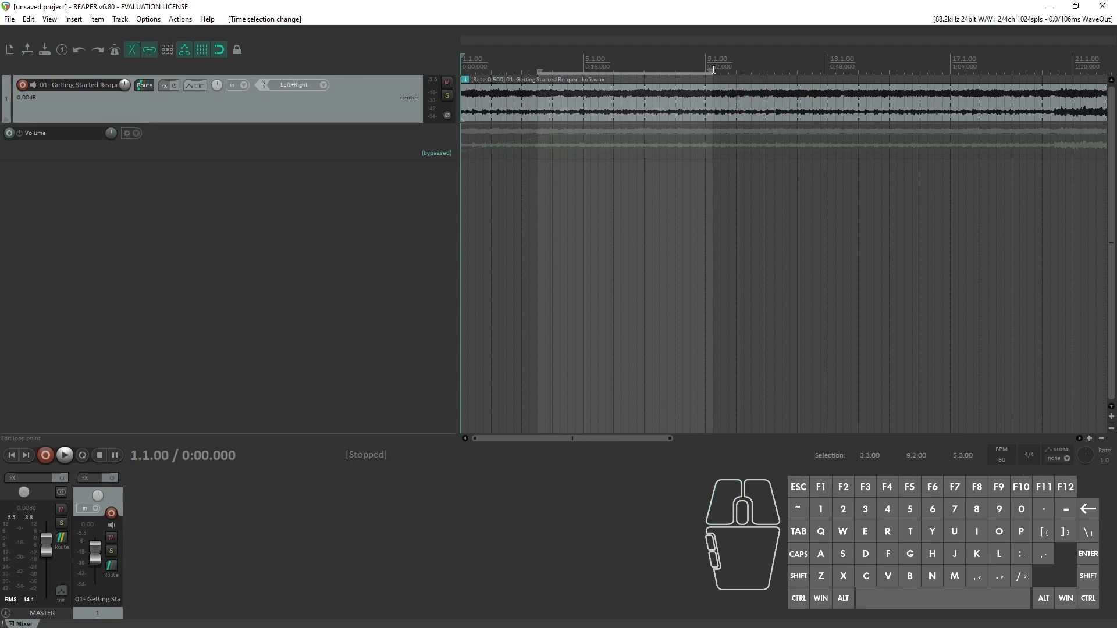
pyautogui.moveTo(493, 68); pyautogui.dragTo(927, 71)
pyautogui.click(496, 70)
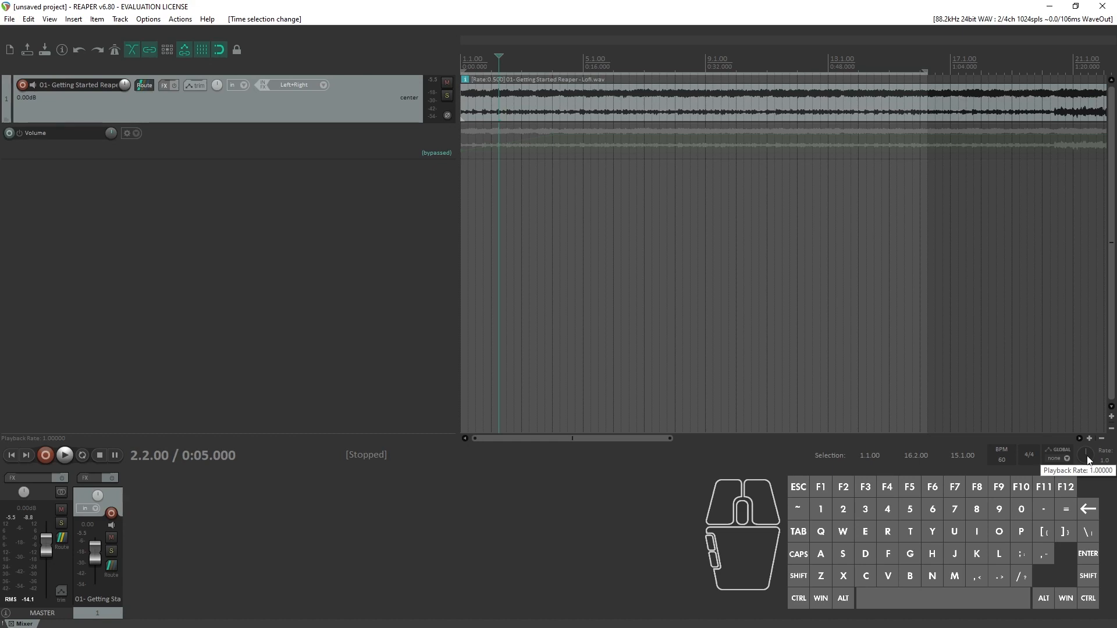
# Step: Raise the playback rate to 4.0, play the project, reset the rate to 1.0, and stop playback
pyautogui.moveTo(1088, 459); pyautogui.dragTo(1090, 415)
pyautogui.press('space')
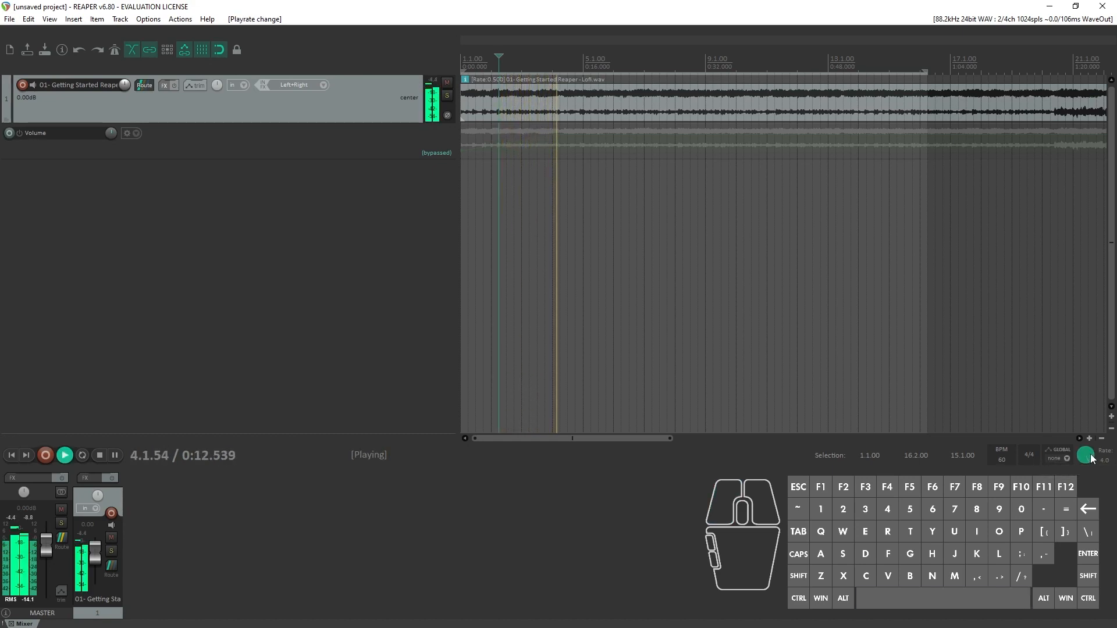
pyautogui.moveTo(1090, 458)
pyautogui.mouseDown()
pyautogui.moveTo(1090, 483)
pyautogui.moveTo(1087, 453)
pyautogui.moveTo(1087, 462)
pyautogui.mouseUp()
pyautogui.doubleClick(1087, 460)
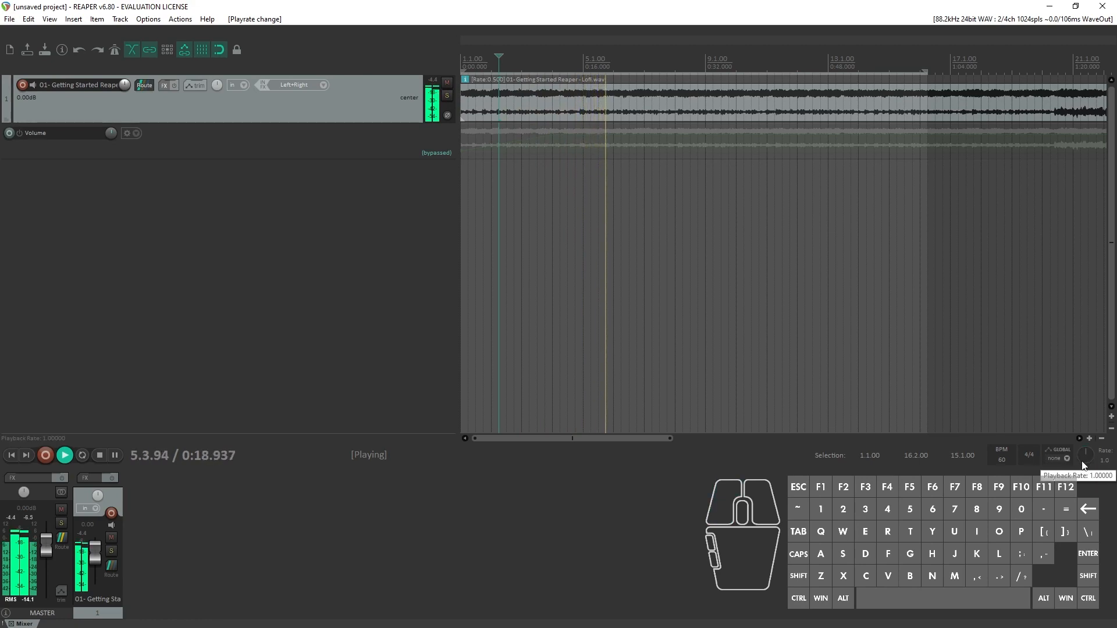
pyautogui.press('space')
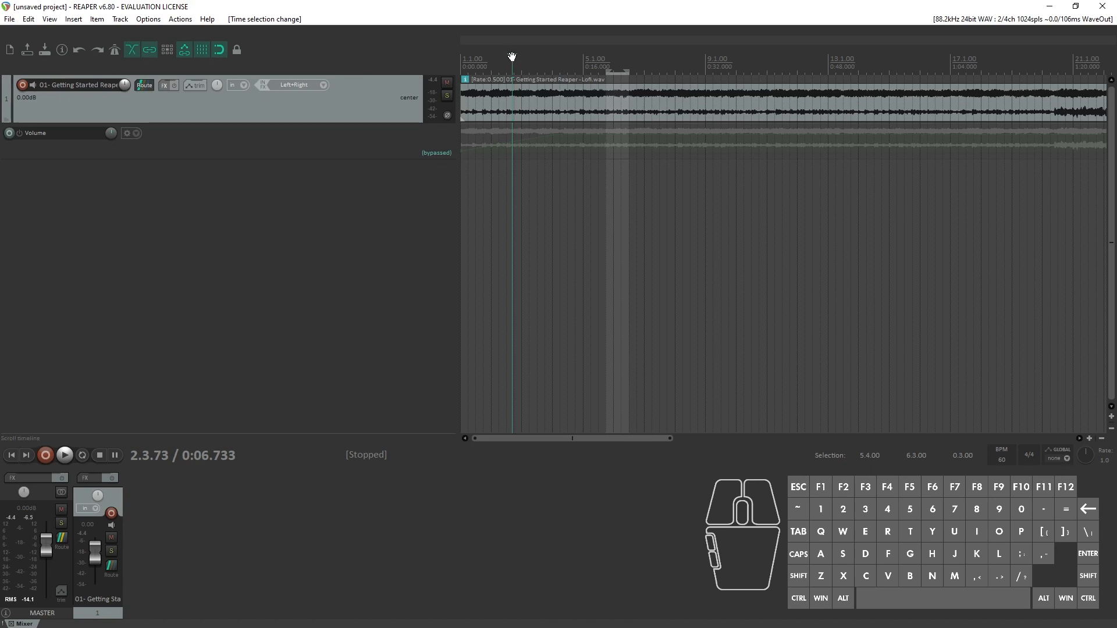
# Step: Move the edit cursor to about 2.4.27 on the timeline
pyautogui.moveTo(512, 56); pyautogui.dragTo(217, 60)
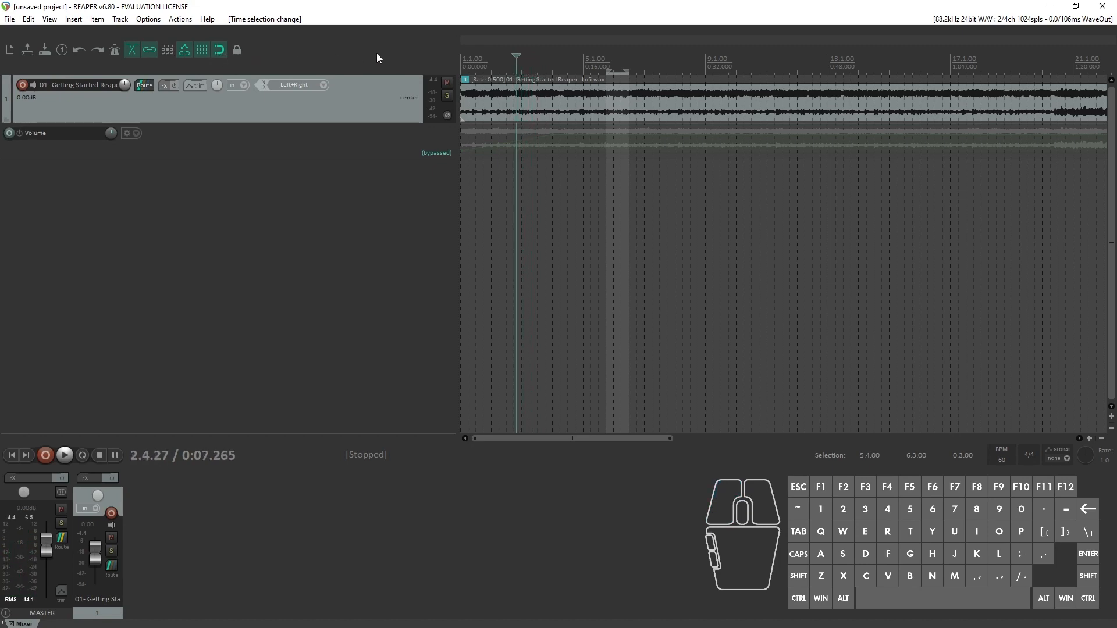